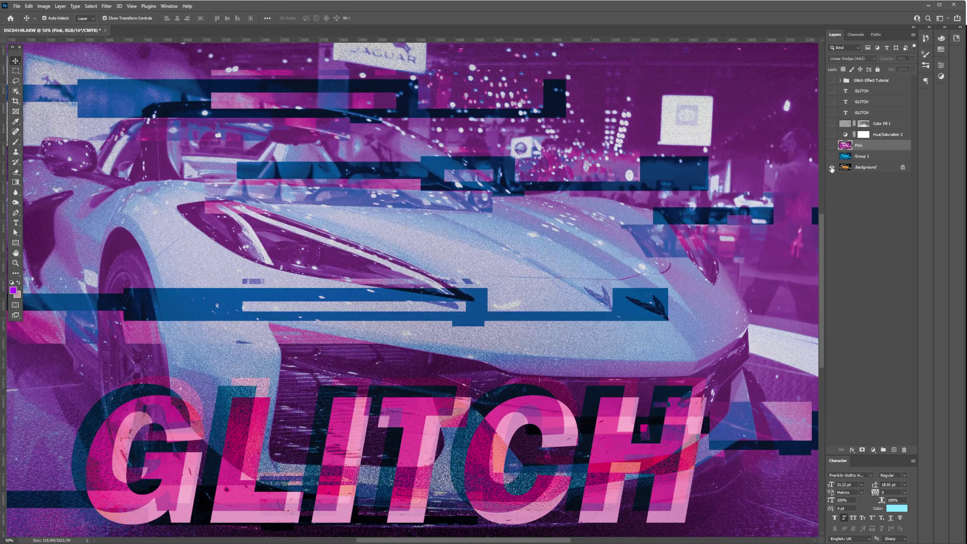
- Compare the finished glitch artwork with the original car photo by repeatedly isolating the Background layer
alt+click(831, 168)
alt+click(831, 167)
alt+click(832, 168)
alt+click(831, 167)
alt+click(831, 167)
alt+click(831, 168)
alt+click(831, 168)
alt+click(832, 169)
alt+click(831, 169)
alt+click(832, 168)
alt+click(831, 169)
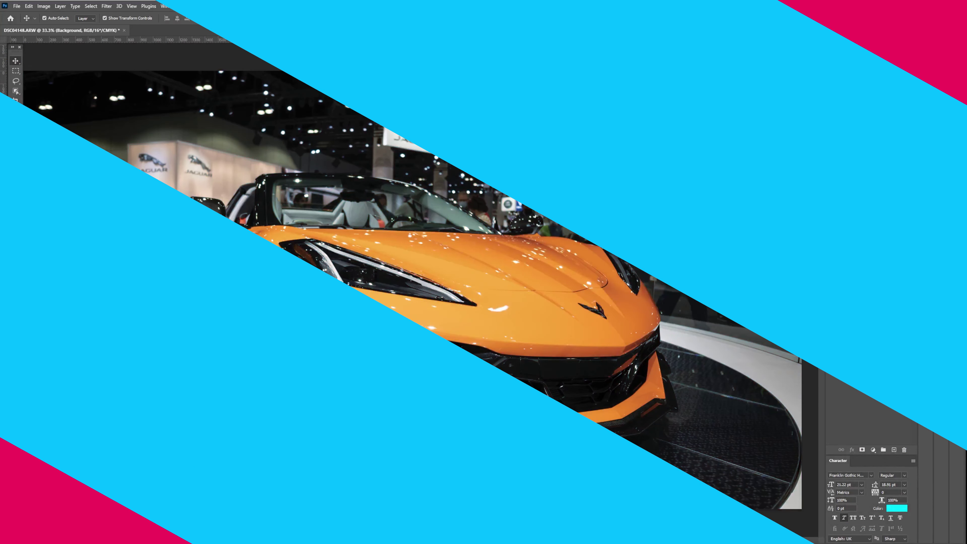
- Duplicate the Background layer and add a colorized Hue/Saturation adjustment in cyan-blue, with hue about 210, saturation about 83 and slightly raised lightness
key(ctrl+j)
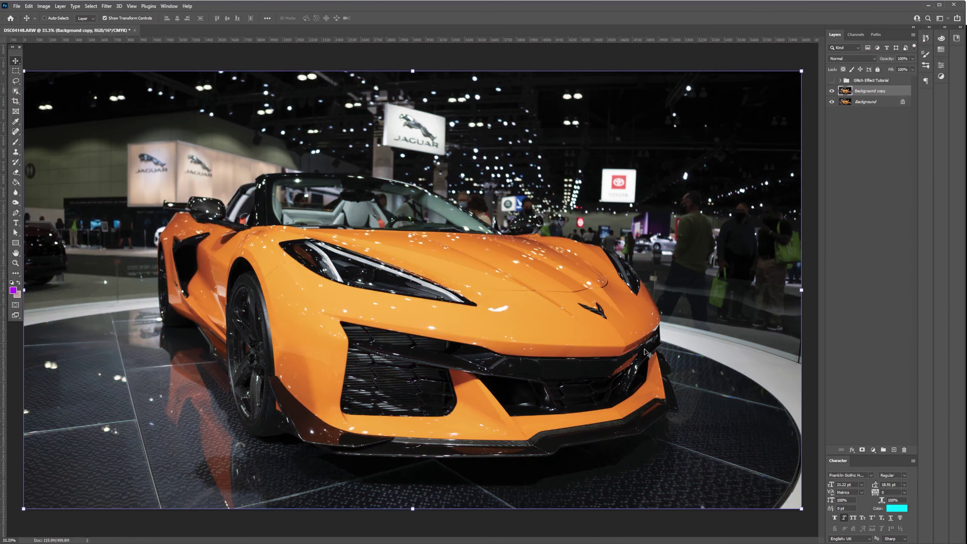
click(872, 449)
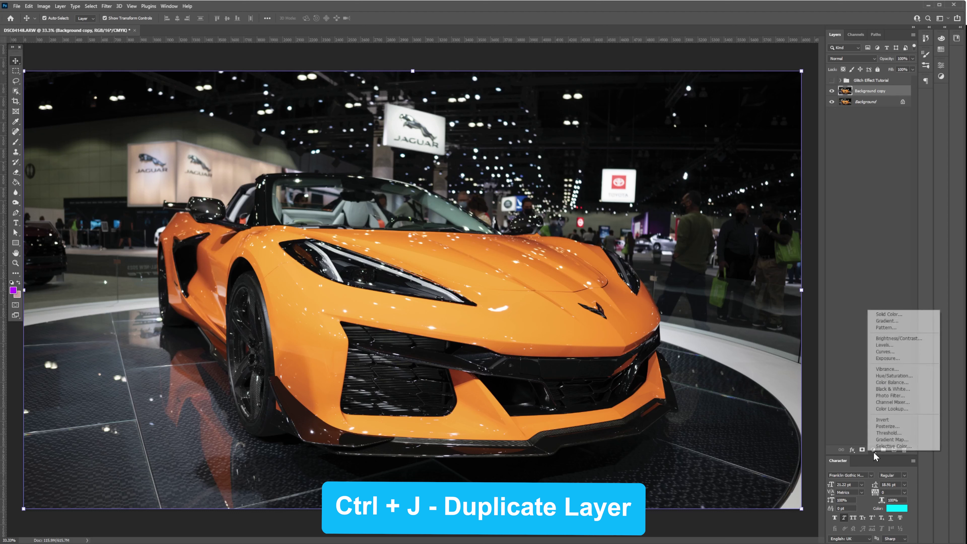
click(893, 376)
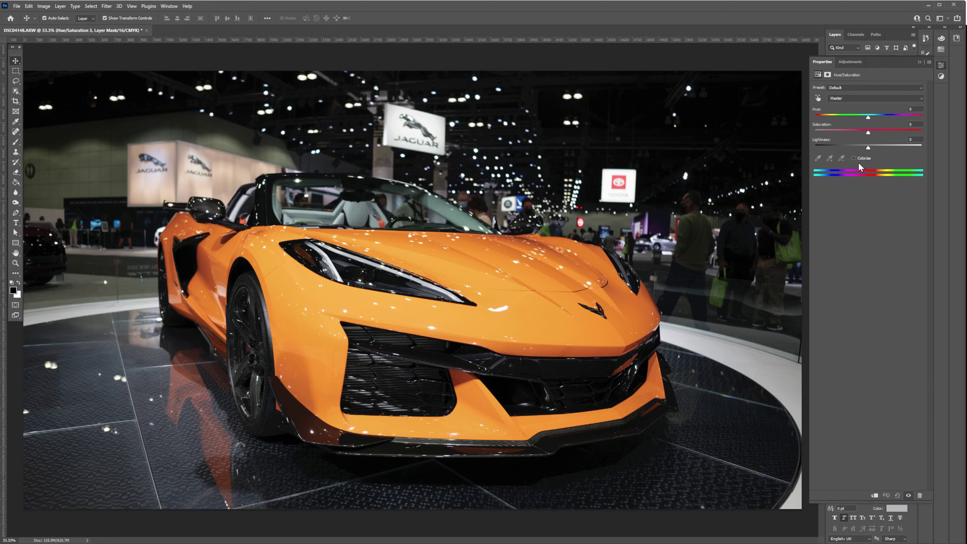
drag(889, 118, 855, 151)
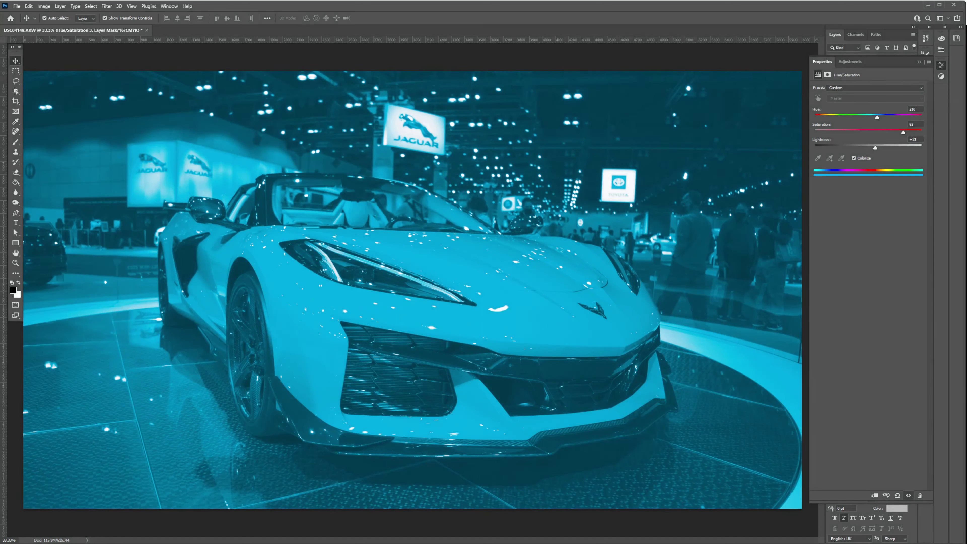
drag(874, 147, 871, 147)
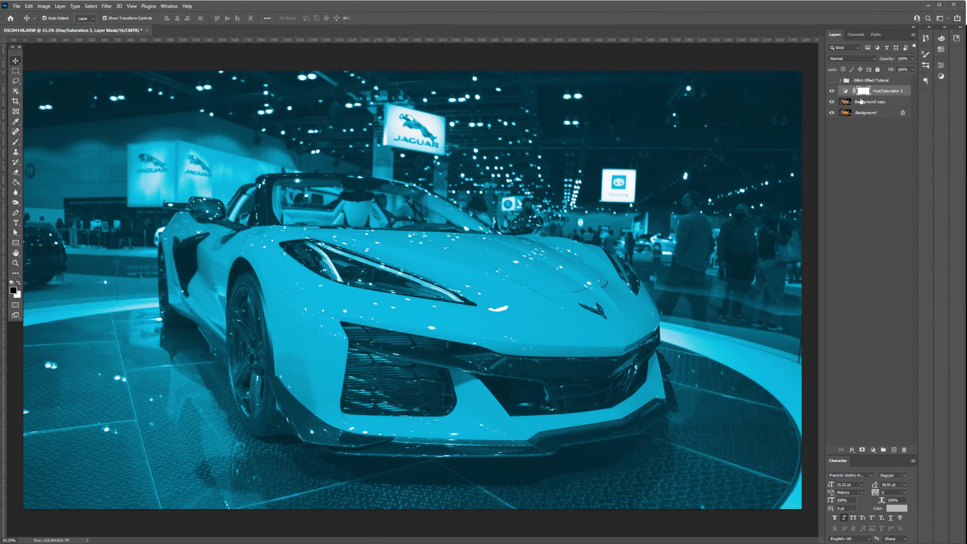
- Group the cyan Hue/Saturation adjustment with the Background copy layer and clear the layer selection
click(871, 103)
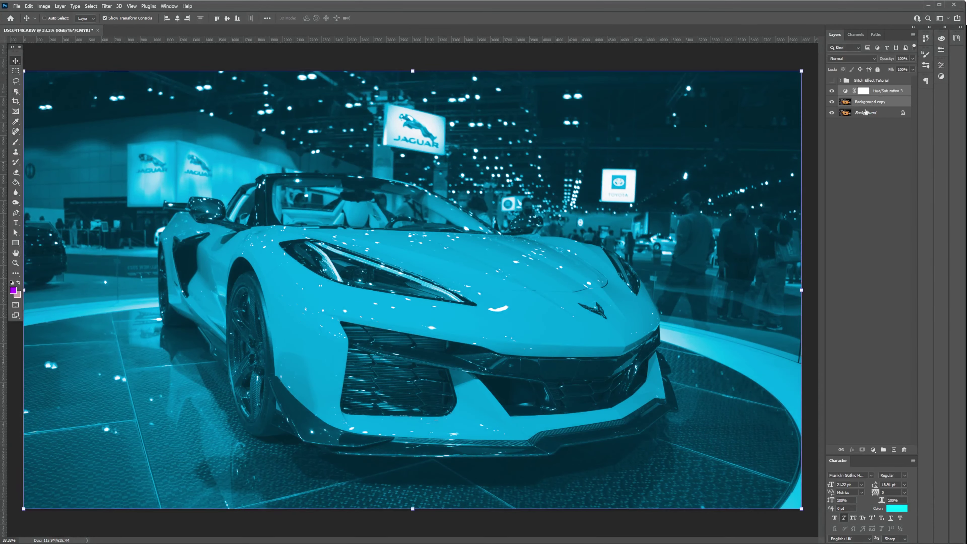
key(ctrl+g)
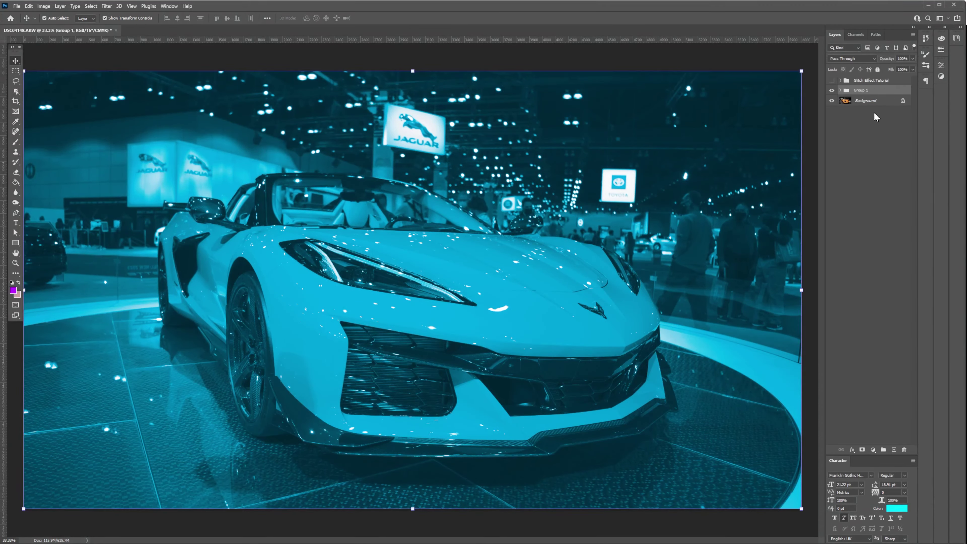
click(875, 436)
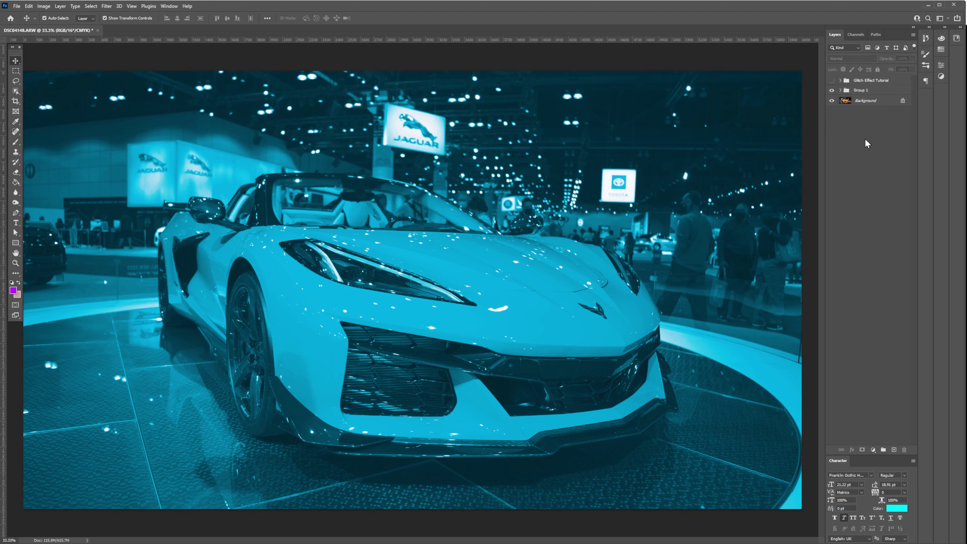
- Duplicate the Background layer again and add a Hue/Saturation adjustment with Colorize enabled above the copy
click(871, 101)
key(ctrl+j)
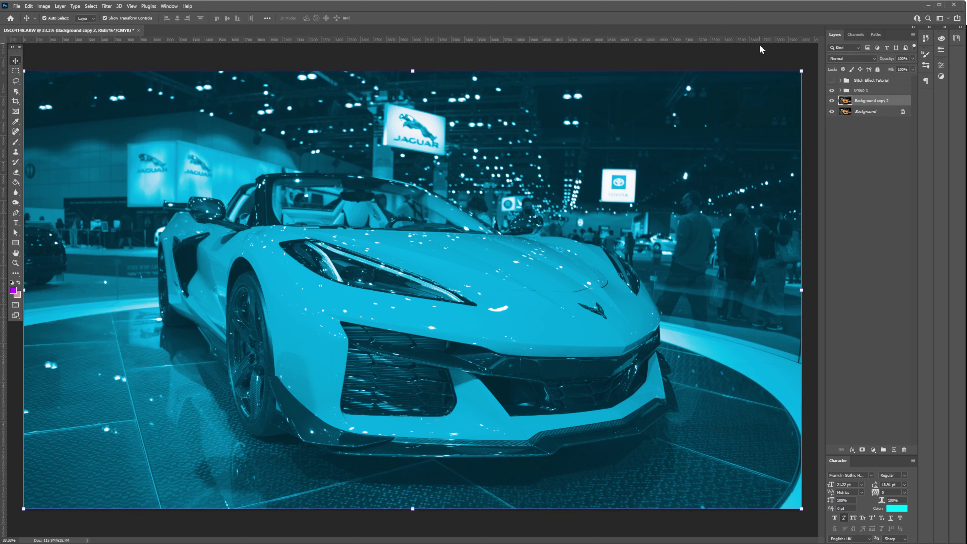
click(873, 449)
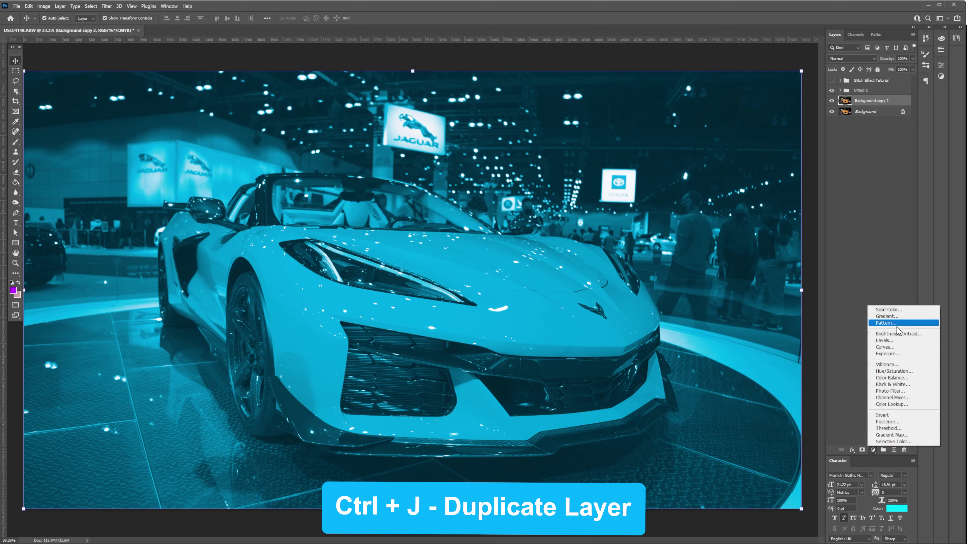
click(900, 371)
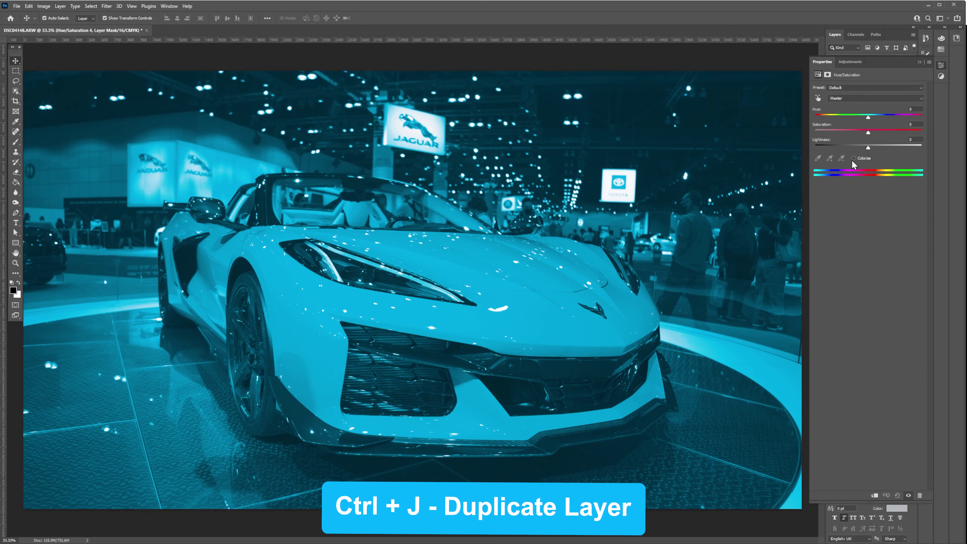
click(853, 158)
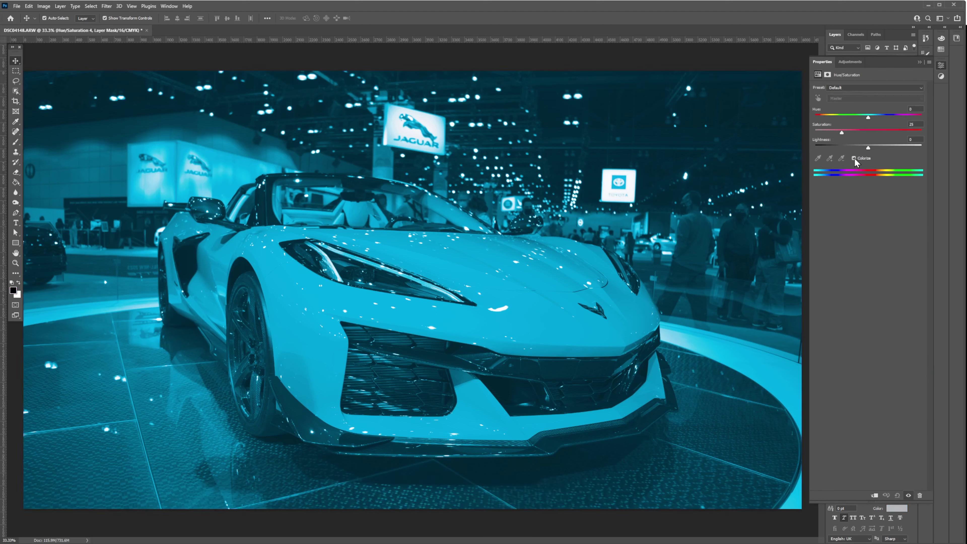
- Move Background copy 2 and its Hue/Saturation adjustment above Group 1, with that group hidden and collapsed
click(941, 66)
click(875, 111)
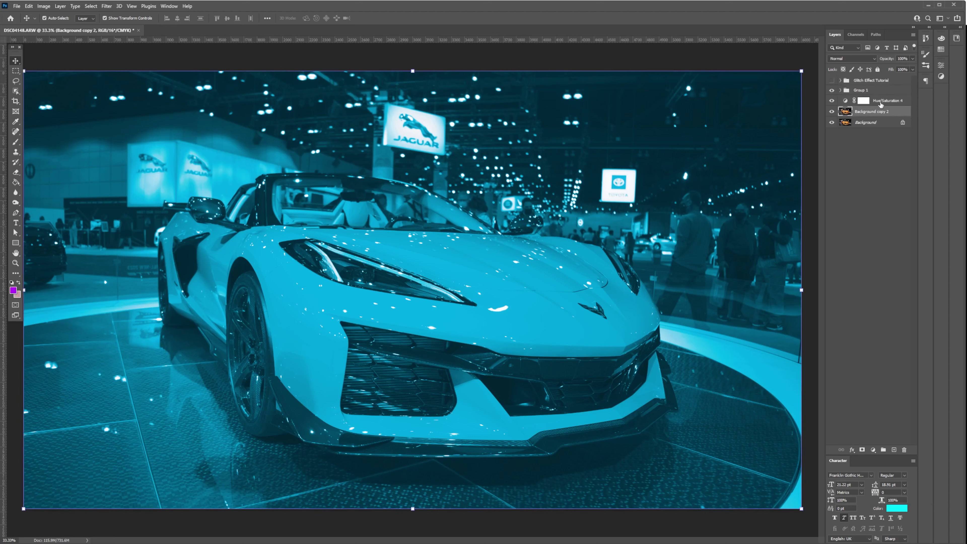
shift+click(887, 102)
drag(887, 102, 886, 90)
drag(887, 99, 887, 84)
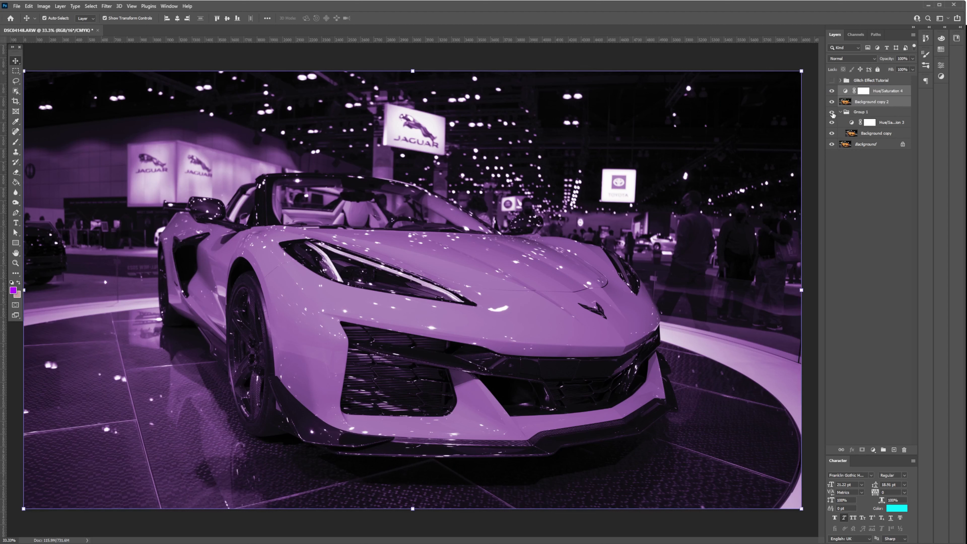
click(840, 112)
- Tint the upper Hue/Saturation adjustment pink with hue 296, saturation 33 and lightness +20
double_click(845, 91)
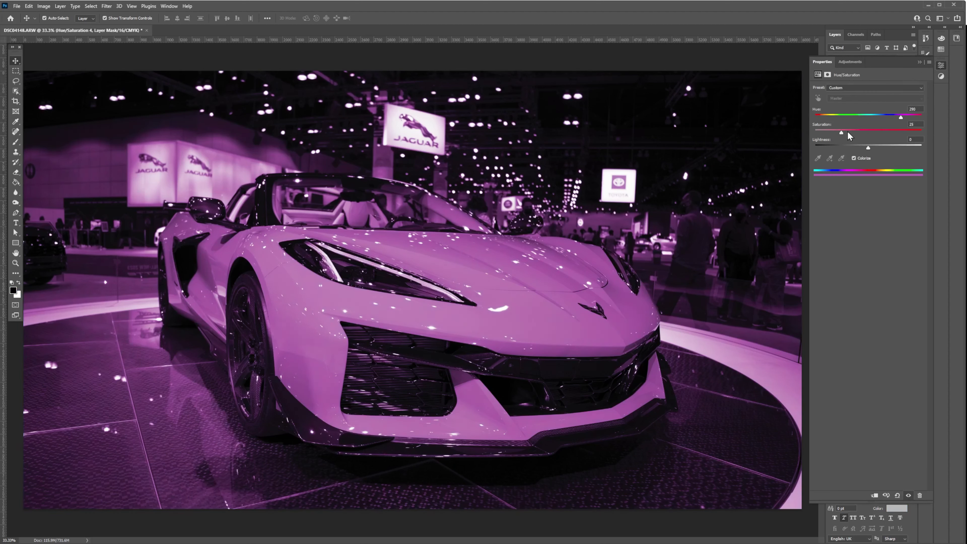
drag(847, 132, 878, 148)
mouse_move(867, 133)
mouse_down()
mouse_move(848, 137)
mouse_move(852, 144)
mouse_up()
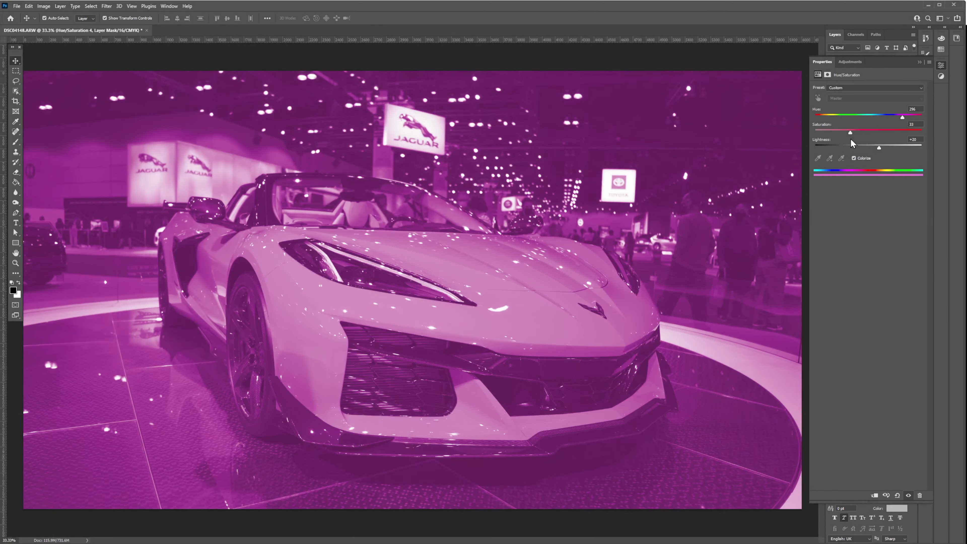
click(937, 70)
- Group the pink Hue/Saturation adjustment with Background copy 2 and collapse the group
right_click(875, 102)
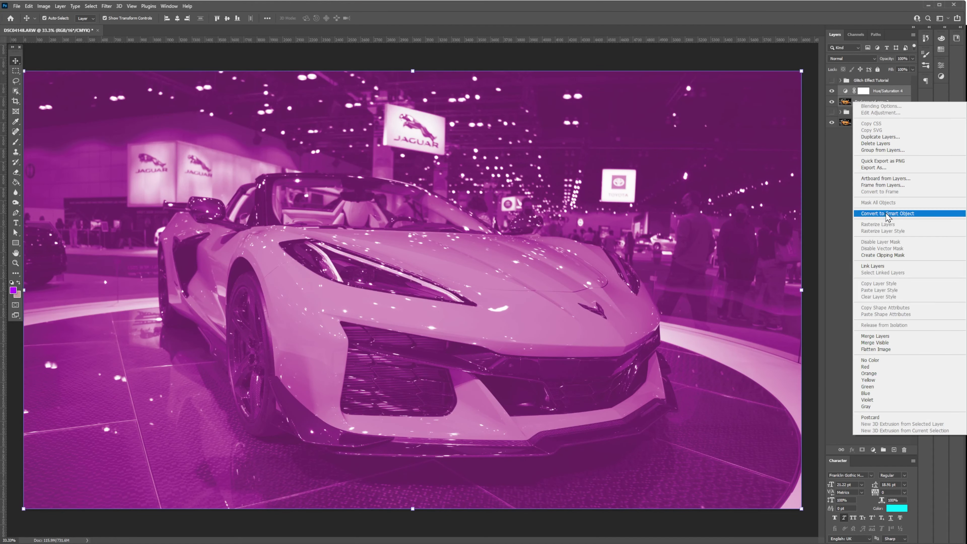
click(857, 100)
key(ctrl+g)
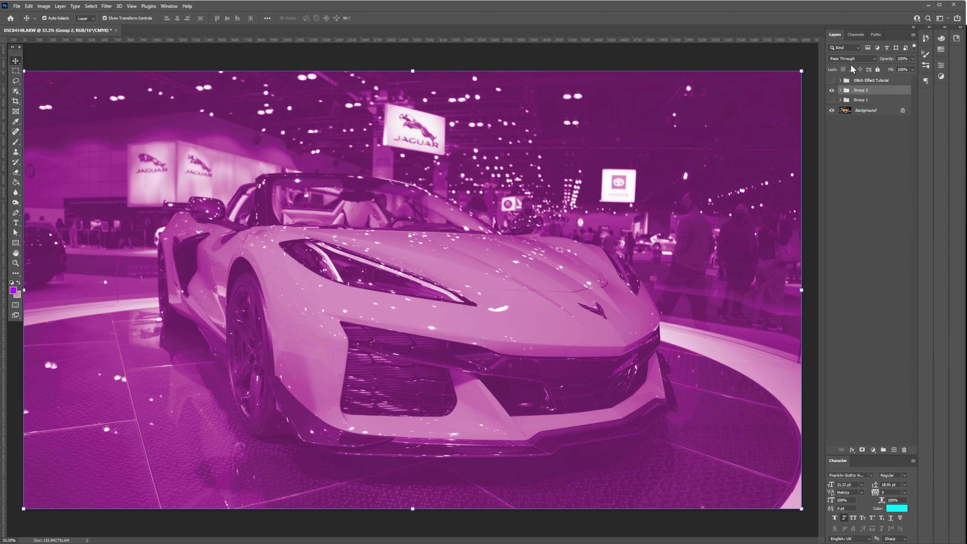
click(840, 90)
click(840, 90)
- Convert the pink group to a smart object, rasterize it into one layer and name it Pink
right_click(861, 93)
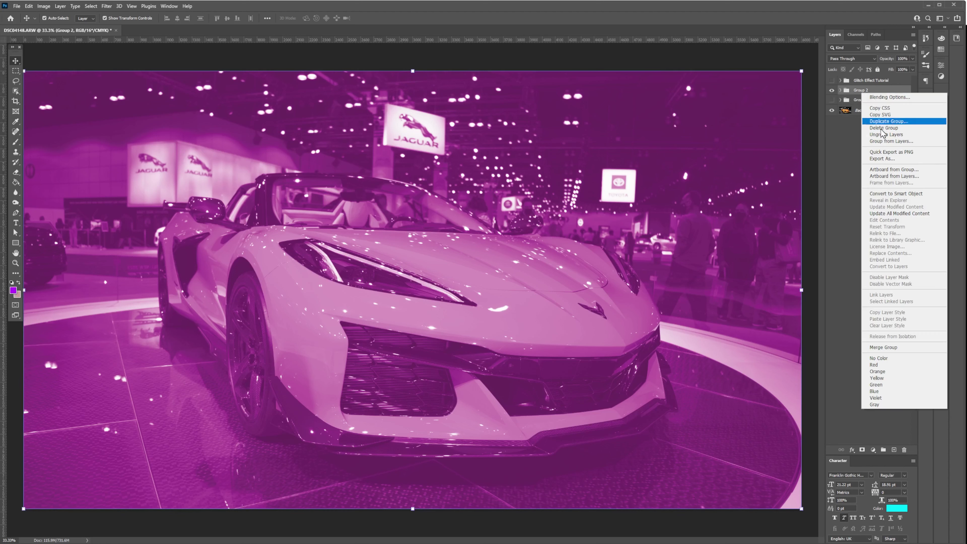
click(905, 194)
right_click(859, 92)
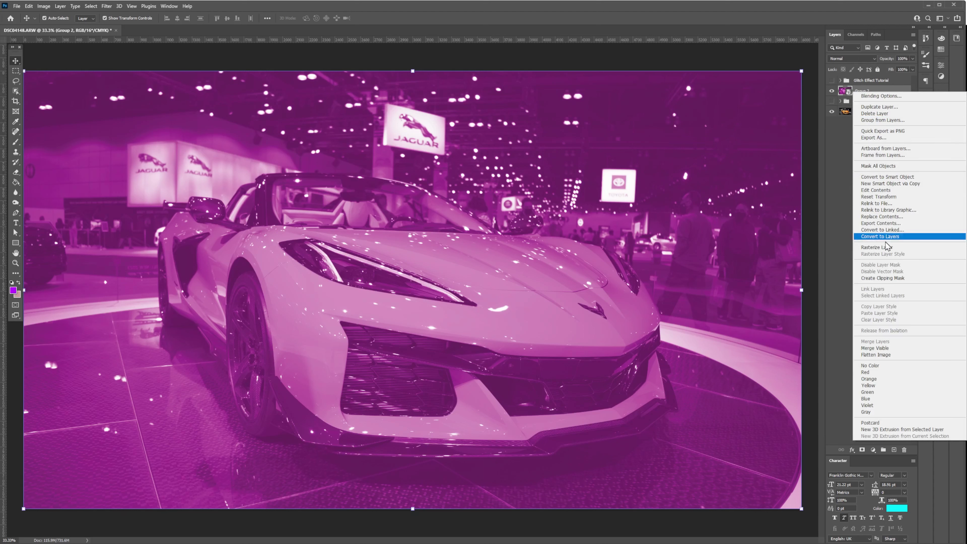
click(887, 249)
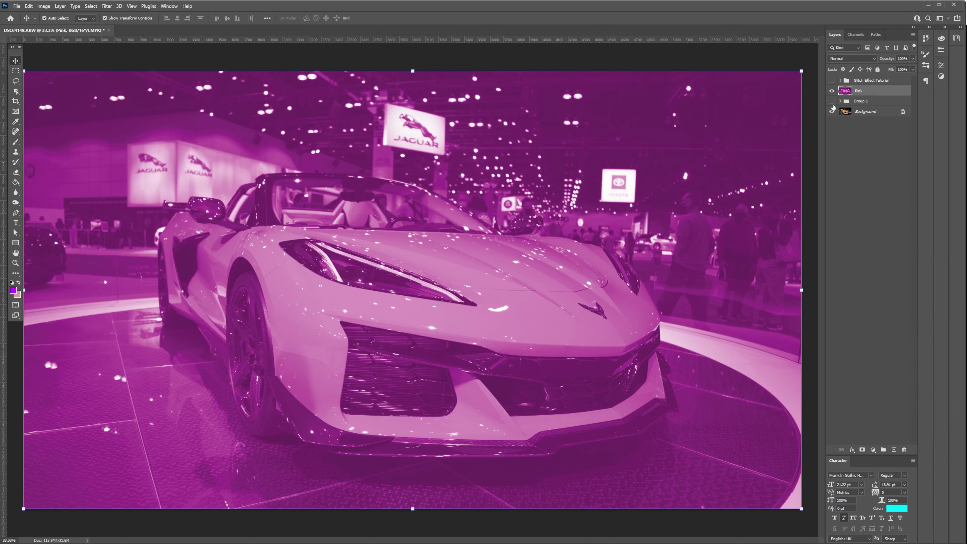
- Show the cyan Group 1, convert it to a smart object and rasterize it into a single layer
click(832, 101)
click(837, 104)
click(839, 102)
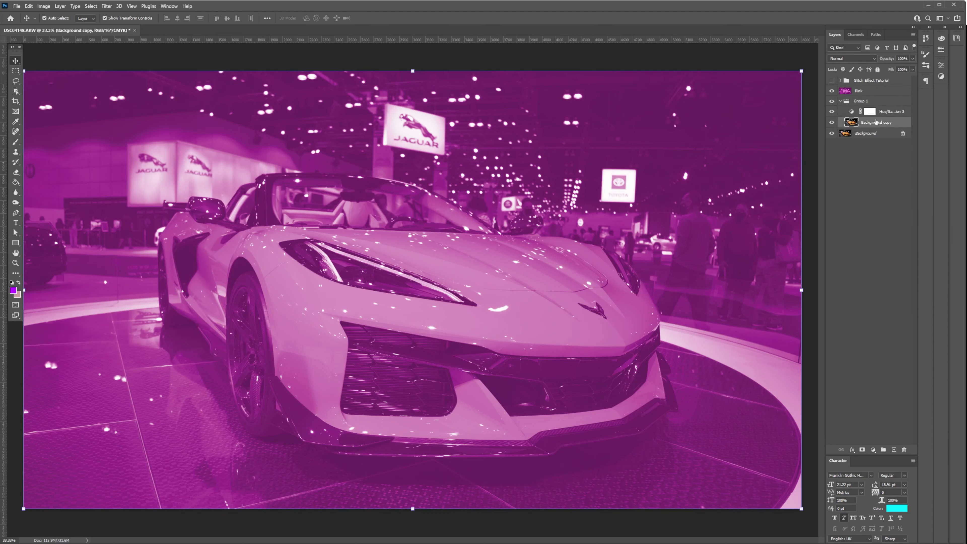
right_click(875, 102)
click(898, 202)
right_click(854, 102)
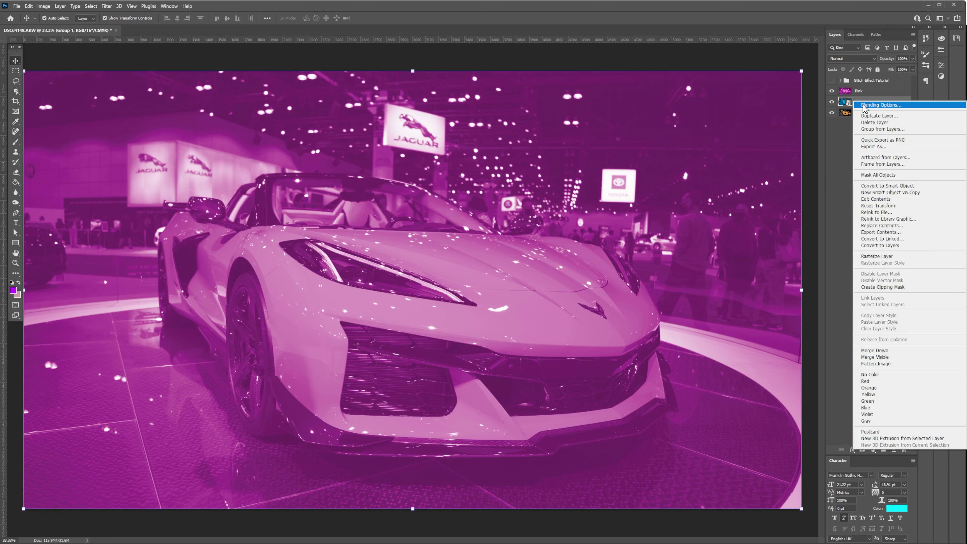
click(879, 249)
- Set the Pink layer's blend mode to Linear Dodge (Add)
click(861, 90)
click(851, 58)
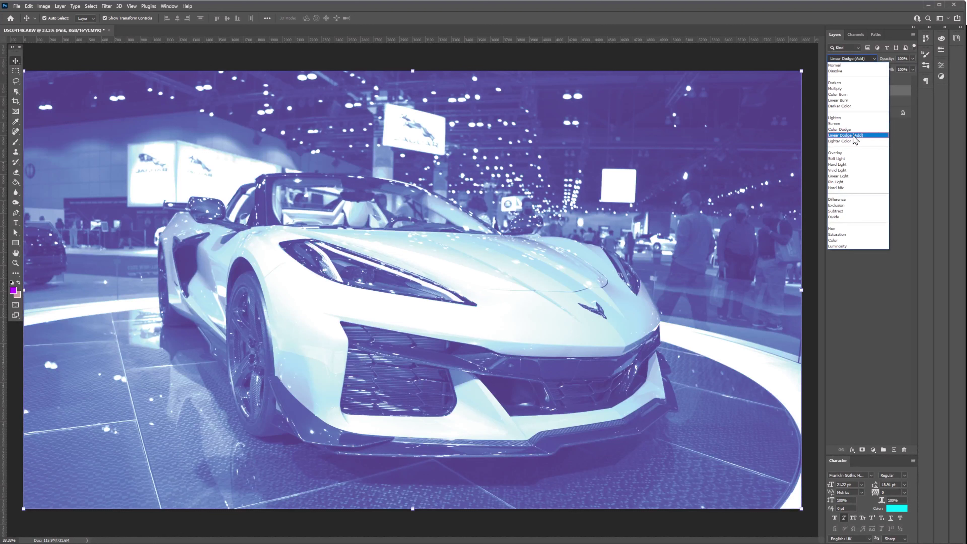
click(853, 135)
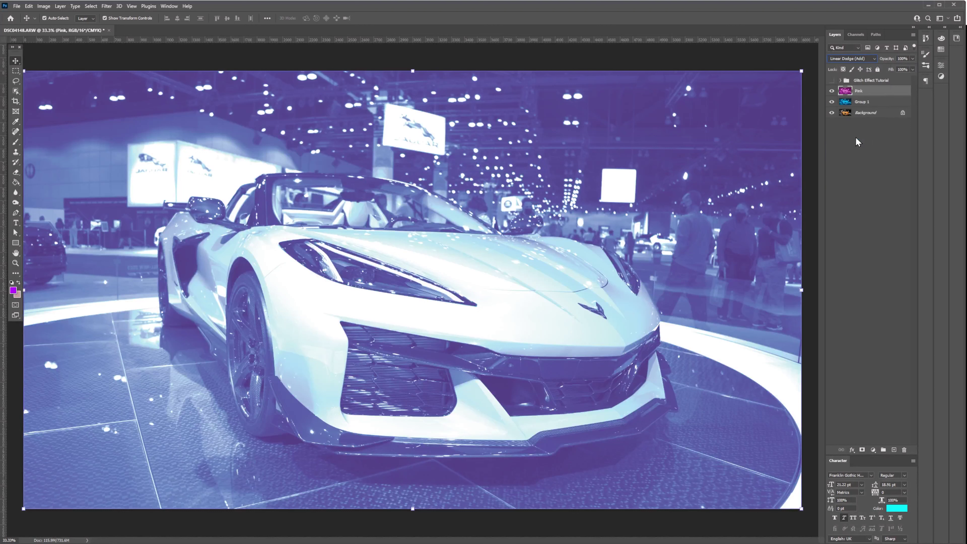
- Select nine thin horizontal strips scattered across the Pink layer with the Rectangular Marquee tool
key(m)
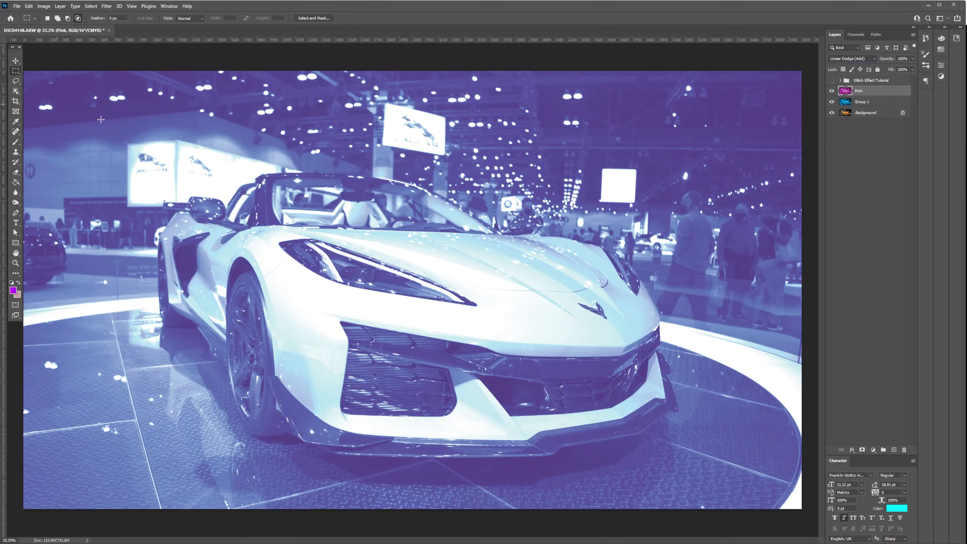
drag(110, 164, 415, 187)
drag(765, 244, 595, 265)
drag(121, 301, 483, 322)
drag(702, 383, 510, 409)
drag(137, 432, 356, 460)
drag(764, 478, 604, 486)
drag(720, 126, 482, 131)
drag(511, 213, 318, 236)
drag(321, 100, 121, 115)
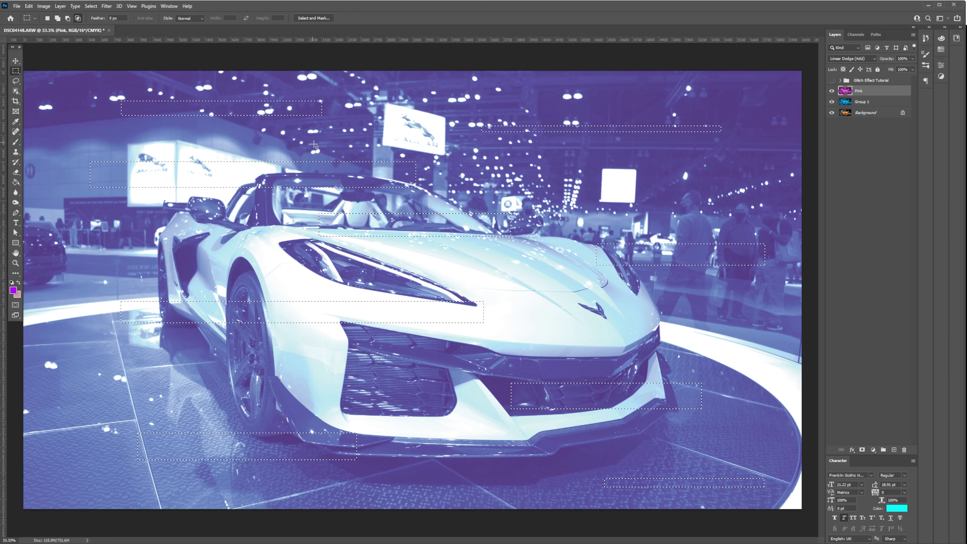
- Shift the selected Pink strips slightly down and left, and use Transform Selection to move the selection outline right across the image
key(v)
drag(385, 177, 363, 188)
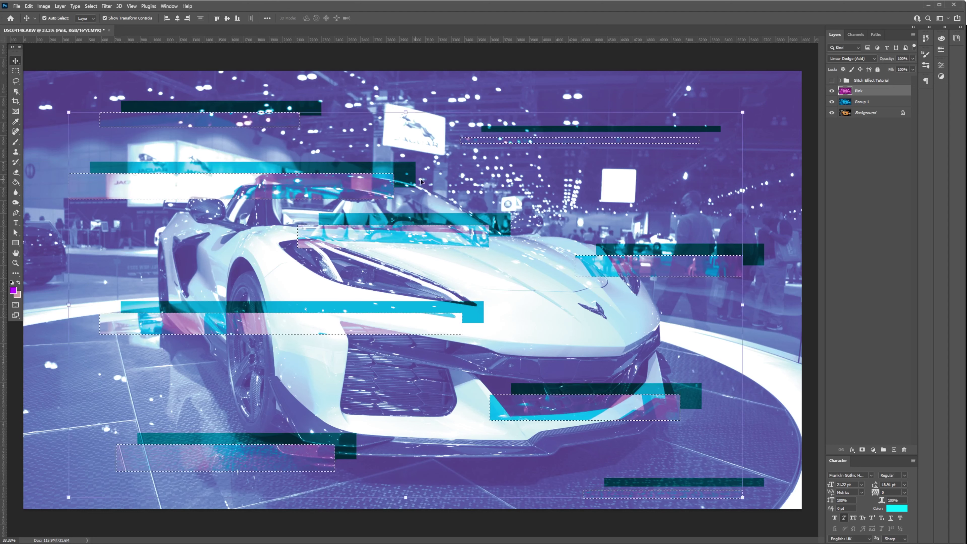
click(92, 8)
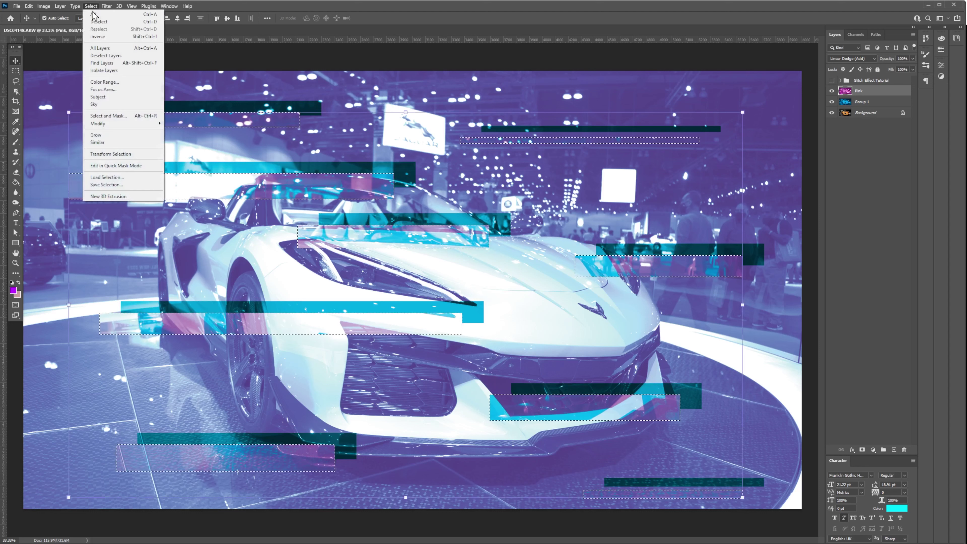
click(110, 156)
drag(366, 191, 510, 176)
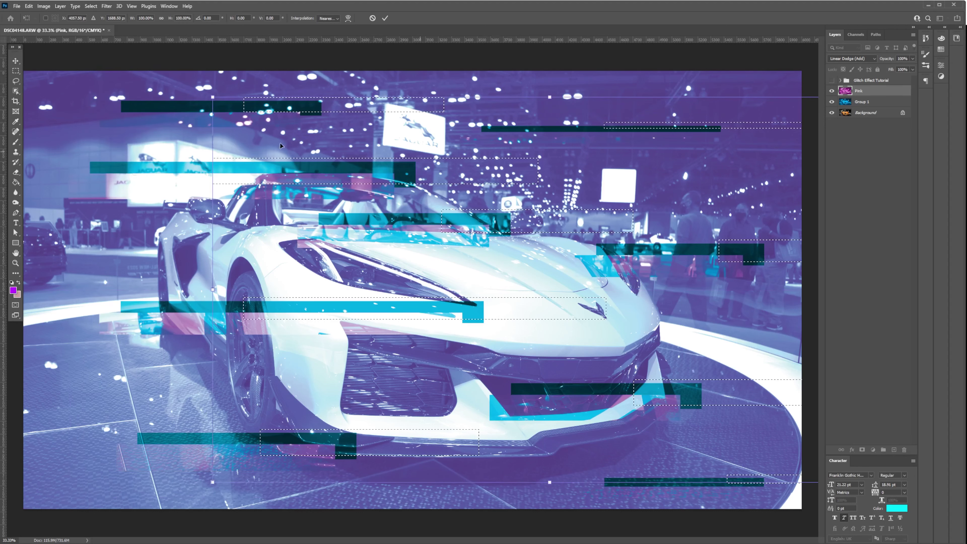
key(Return)
- Shift the selected Pink strips up and right, narrow and reposition the selection outline over the car, and deselect
mouse_move(483, 176)
mouse_down()
mouse_move(472, 167)
mouse_move(498, 168)
mouse_up()
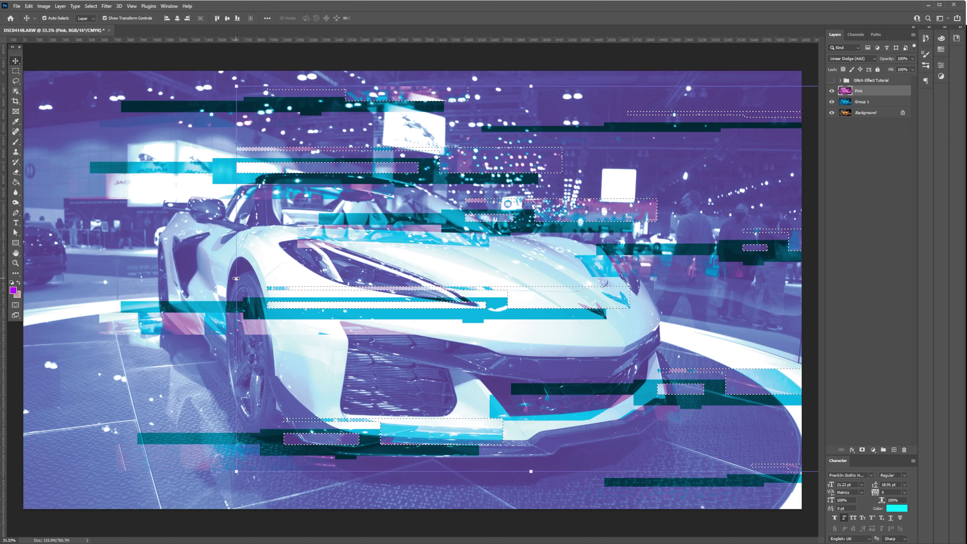
drag(236, 278, 425, 282)
drag(700, 212, 522, 215)
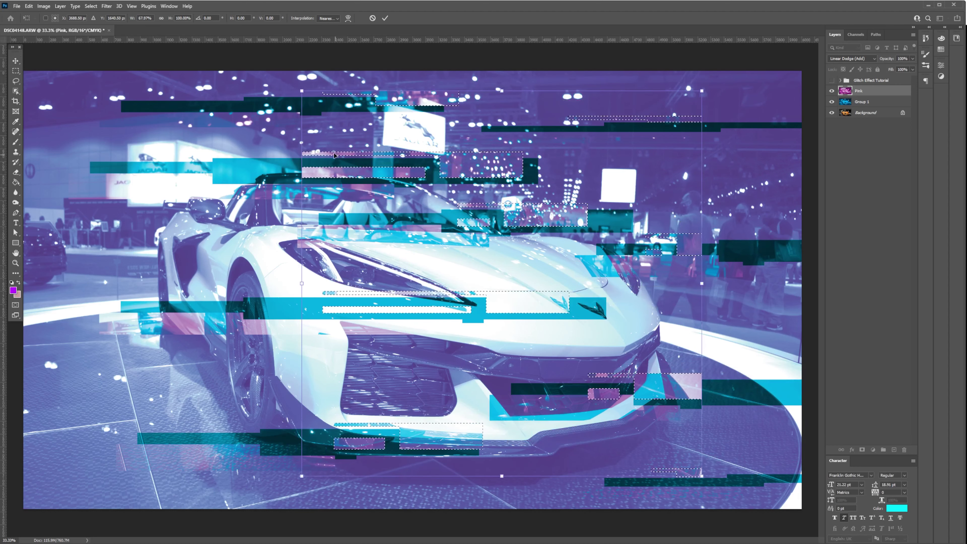
key(Return)
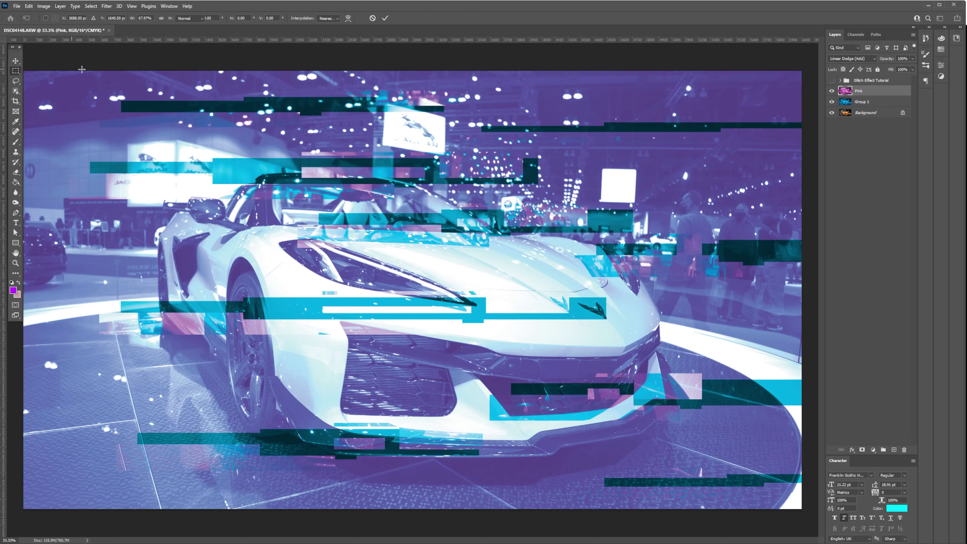
key(ctrl+d)
- Add the text GLITCH, scale it up to a large title and position it across the car's lower front
click(16, 222)
click(280, 214)
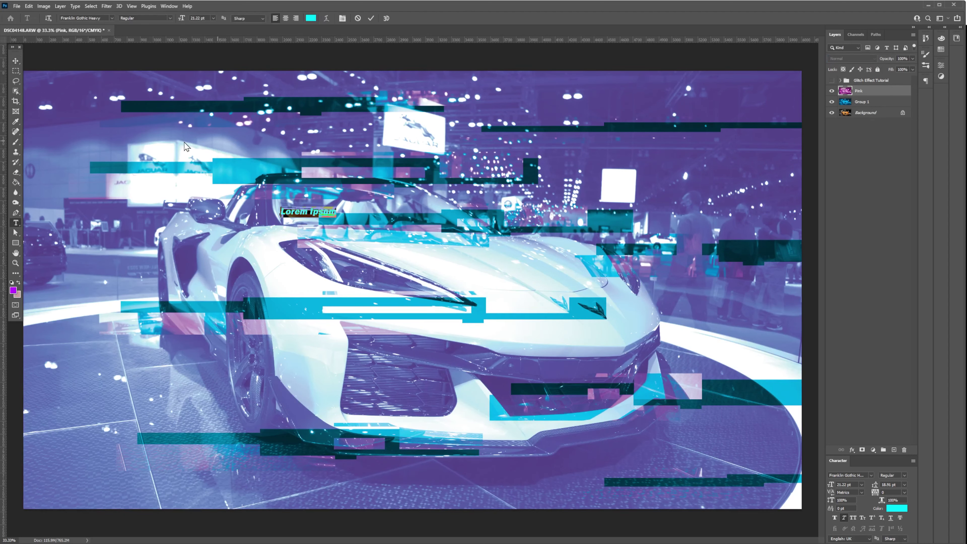
text(GLITCH)
click(12, 61)
drag(311, 207, 704, 72)
drag(558, 137, 487, 413)
key(Return)
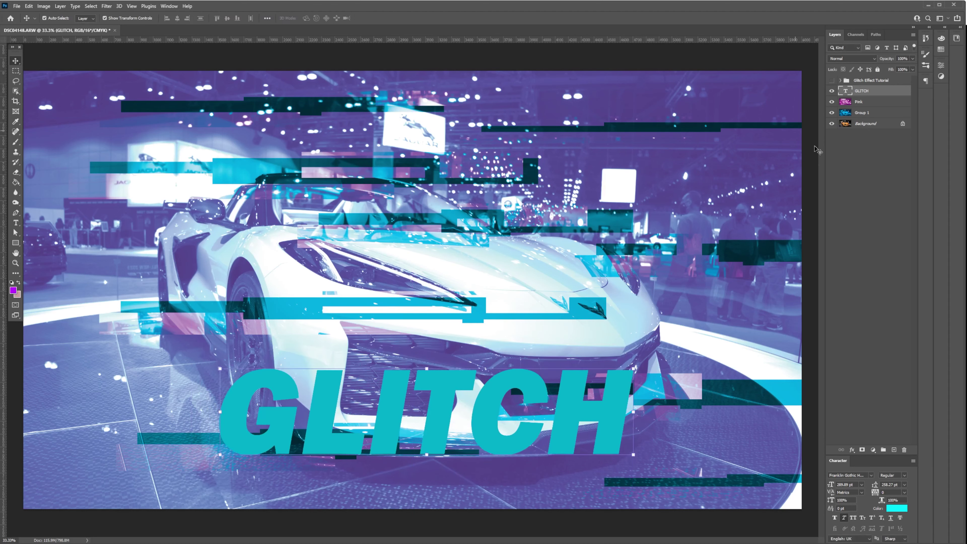
- Set the GLITCH text colour to pink #ed9bff
click(896, 508)
click(510, 334)
click(460, 319)
click(580, 315)
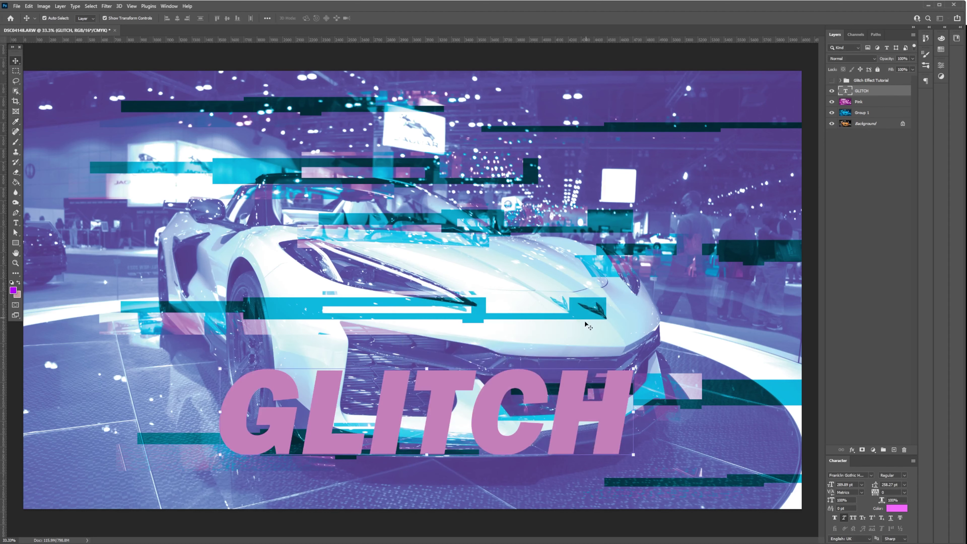
click(897, 508)
click(471, 320)
click(456, 319)
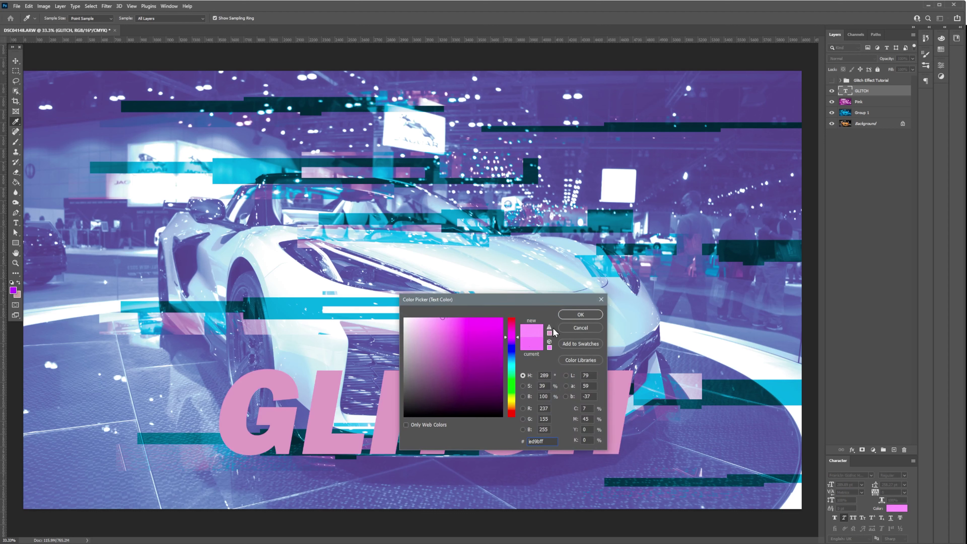
click(580, 315)
- Duplicate the GLITCH text layer and set the copy's colour to dark teal #062544
key(ctrl+j)
click(895, 509)
click(723, 396)
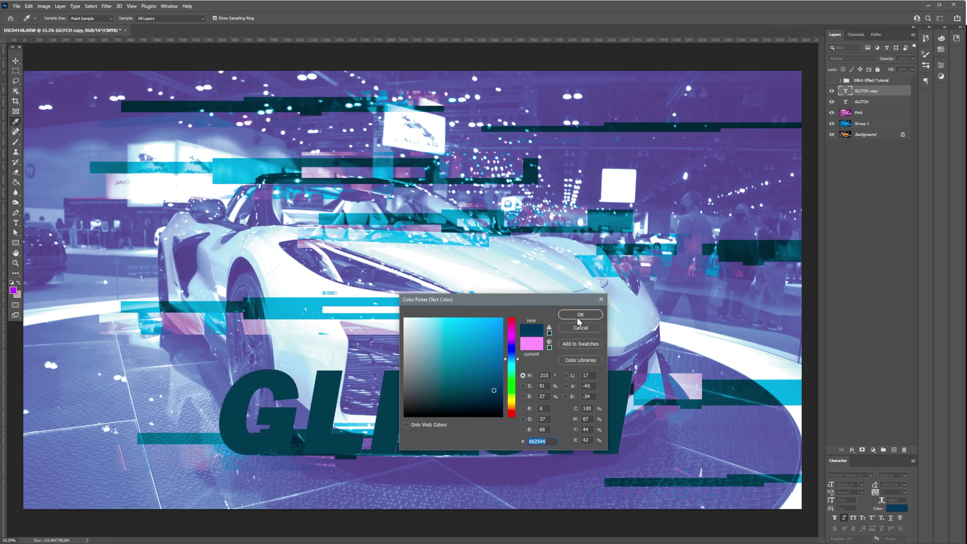
click(579, 317)
- Check the text colour of the lower GLITCH layer and move the dark copy slightly up and left
click(868, 104)
click(897, 508)
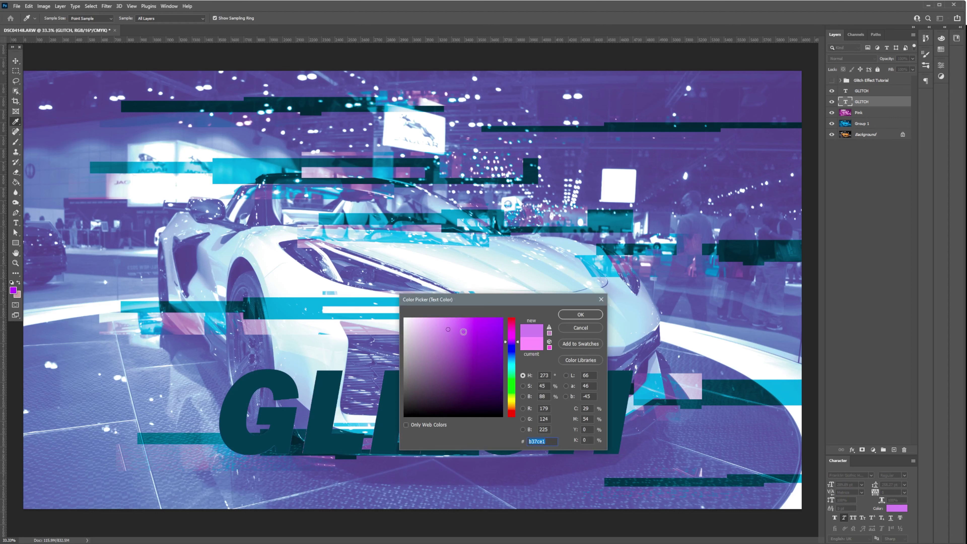
click(580, 314)
key(v)
drag(551, 359, 541, 352)
- Duplicate the dark GLITCH layer and set the new copy's text colour to light blue #b5daff
key(ctrl+j)
click(886, 509)
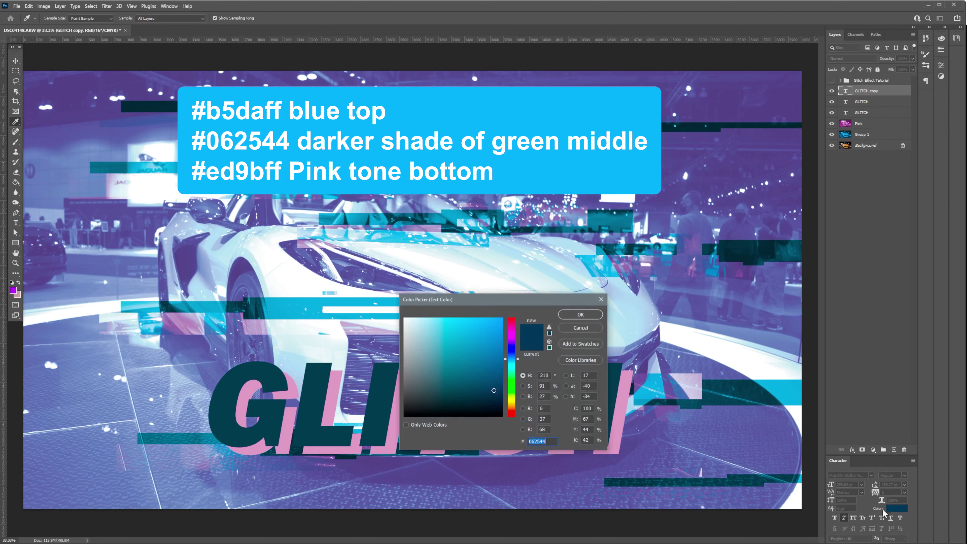
text(b5daff)
key(Return)
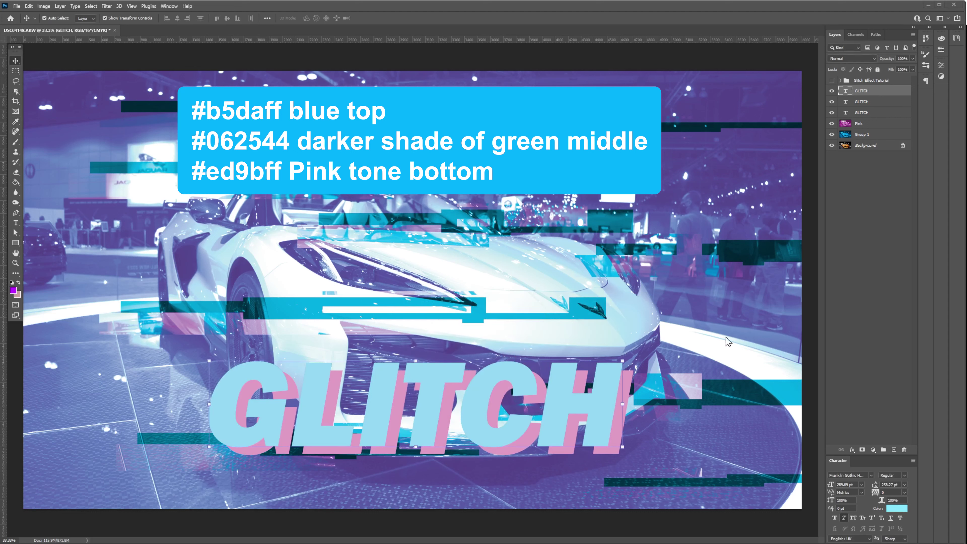
- Select the bottom pink GLITCH layer and nudge it slightly left
click(868, 112)
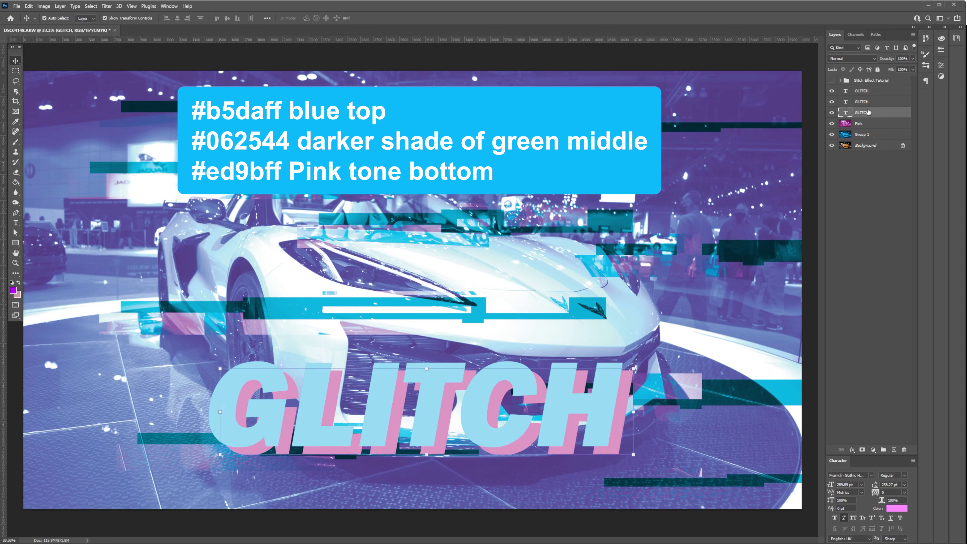
click(866, 102)
click(870, 91)
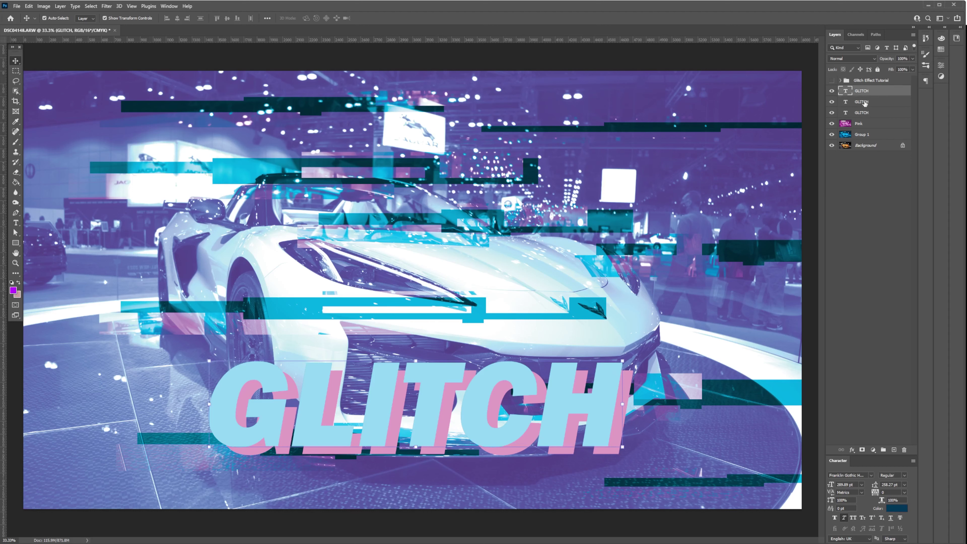
click(868, 112)
key(shift+Right)
key(shift+Left)
key(shift+Left)
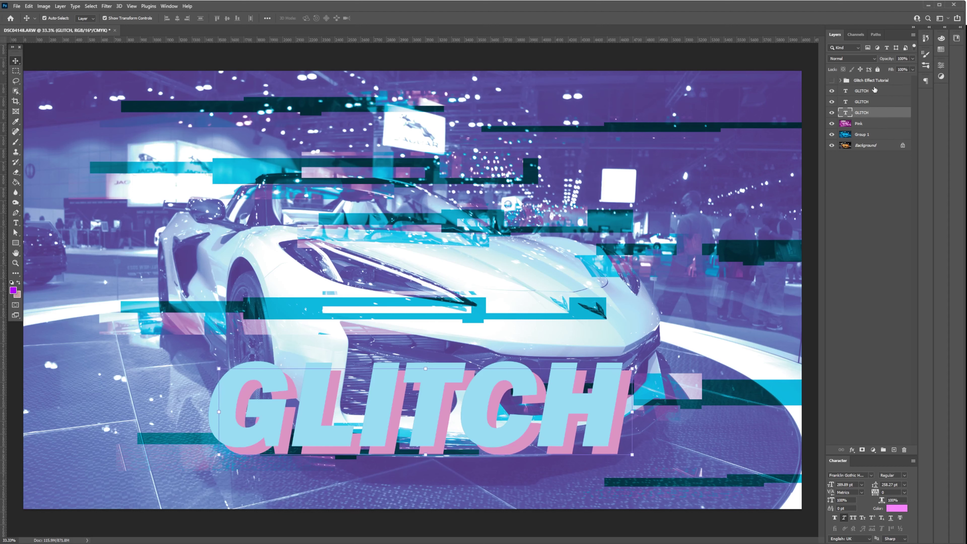
- Nudge the top light blue GLITCH layer up and right to expose the dark copy beneath it
click(872, 89)
key(shift+Up)
key(Right)
key(Right)
key(Right)
key(Right)
key(Right)
key(Right)
key(Right)
key(Up)
key(Up)
key(Up)
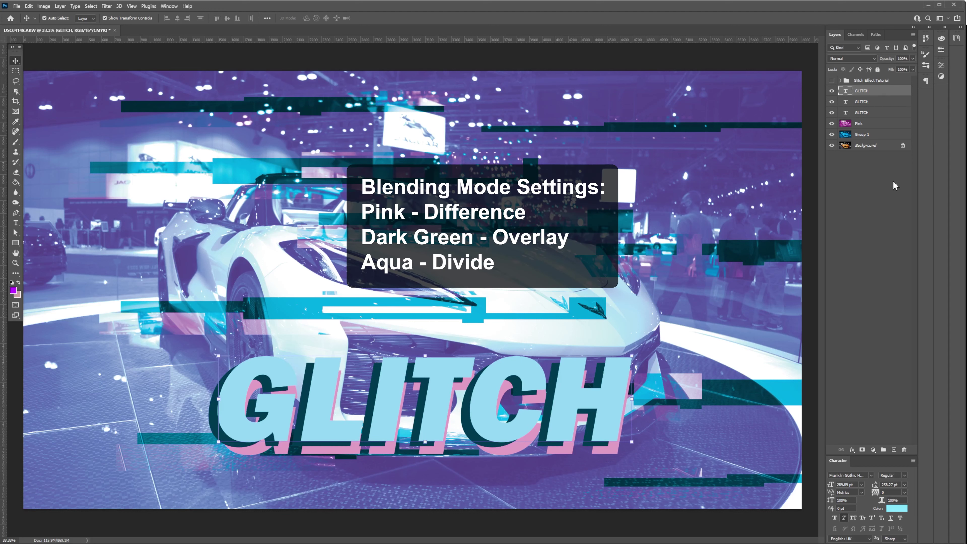
- Set the pink GLITCH layer's blend mode to Difference and the dark GLITCH layer's blend mode to Overlay
click(878, 116)
click(851, 58)
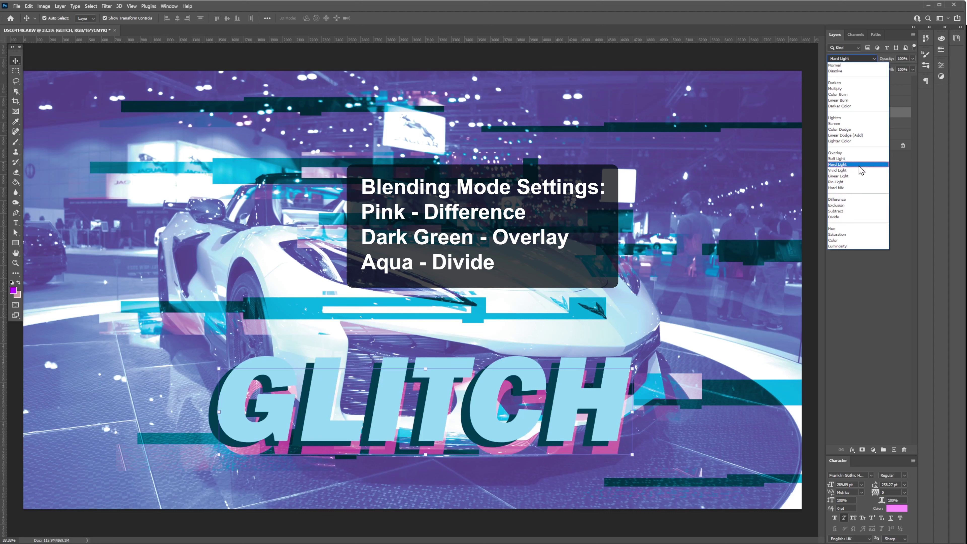
click(852, 200)
click(863, 101)
click(851, 58)
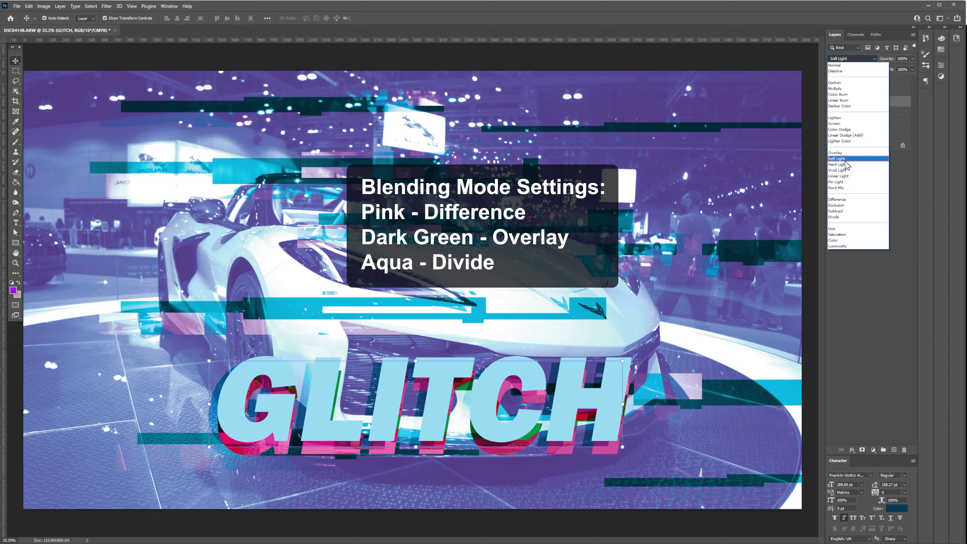
click(837, 152)
- Set the light blue GLITCH layer's blend mode to Divide and compare the composition with the original Background photo
click(863, 90)
click(851, 59)
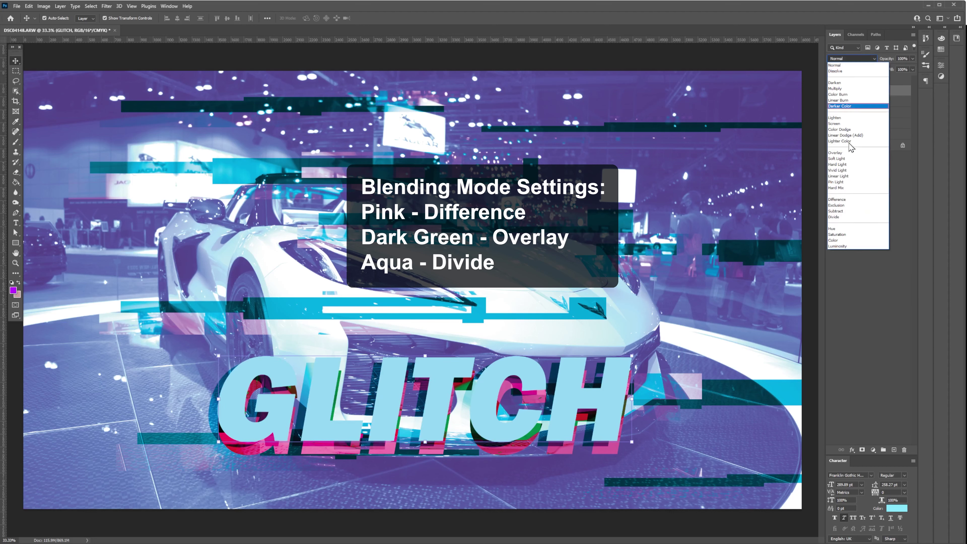
click(842, 218)
drag(638, 249, 651, 249)
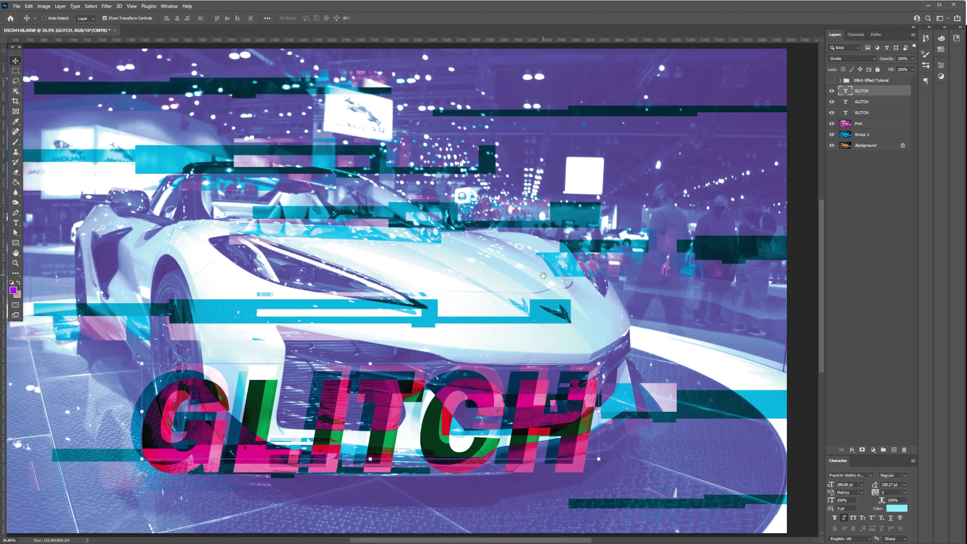
drag(546, 279, 578, 274)
key(Tab)
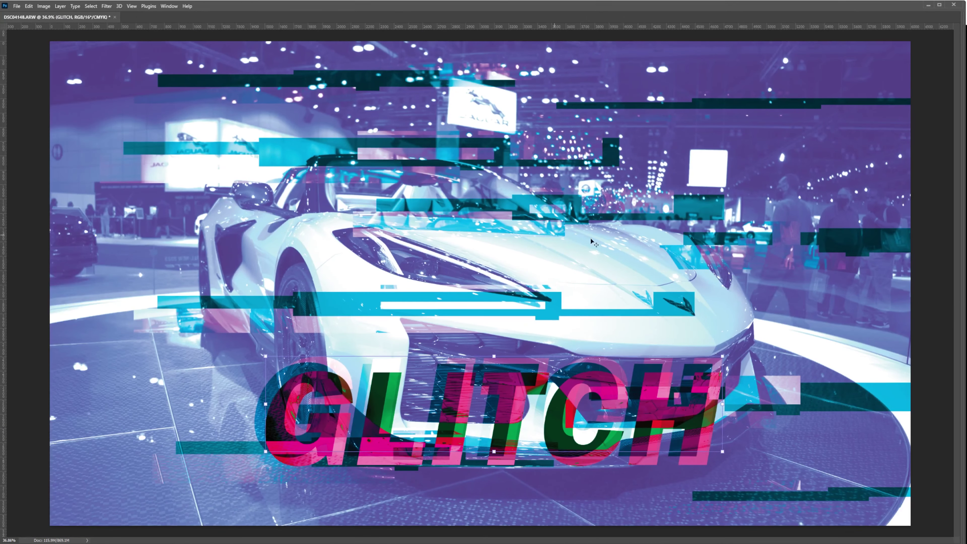
key(Tab)
alt+click(832, 146)
alt+click(831, 145)
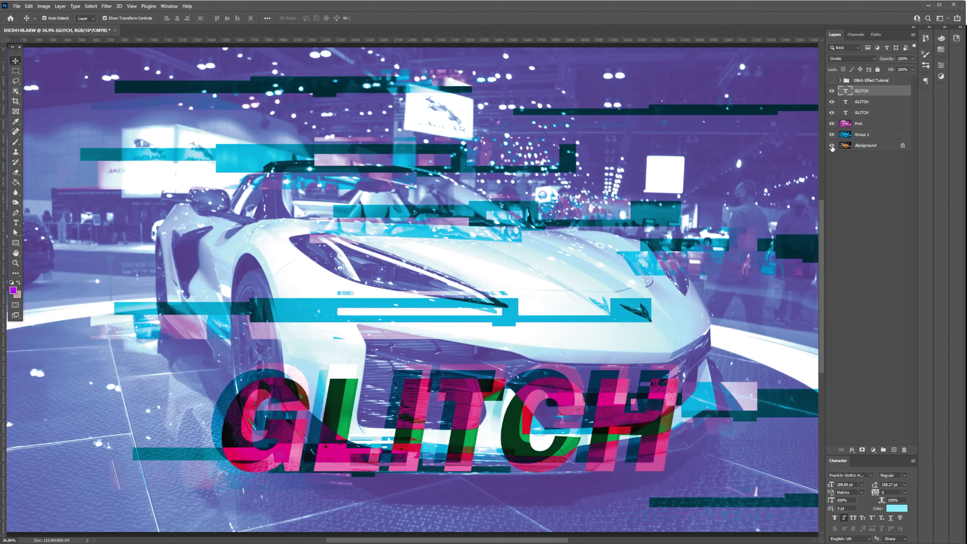
- Add a Hue/Saturation adjustment above the Pink layer, shift the image toward magenta, and compare it with the adjustment hidden
click(837, 134)
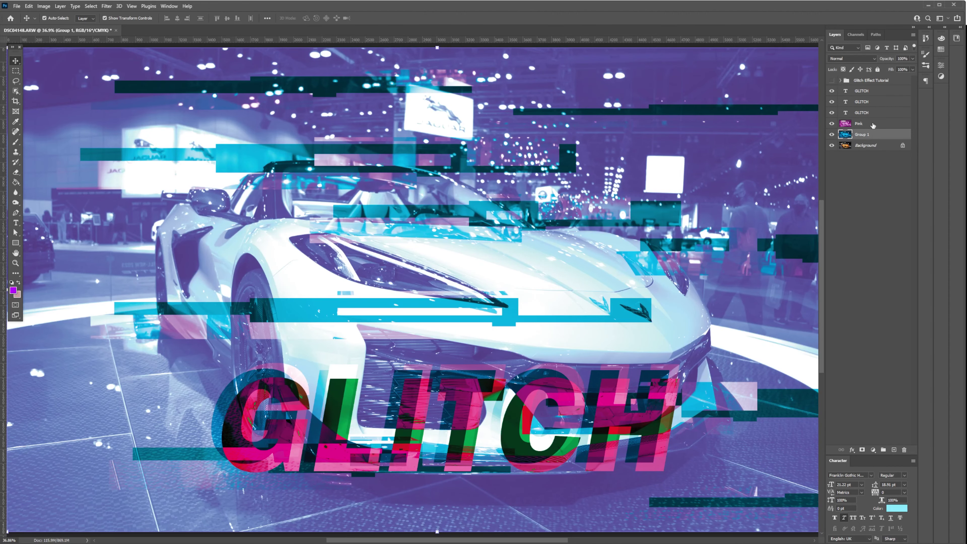
click(872, 125)
click(873, 449)
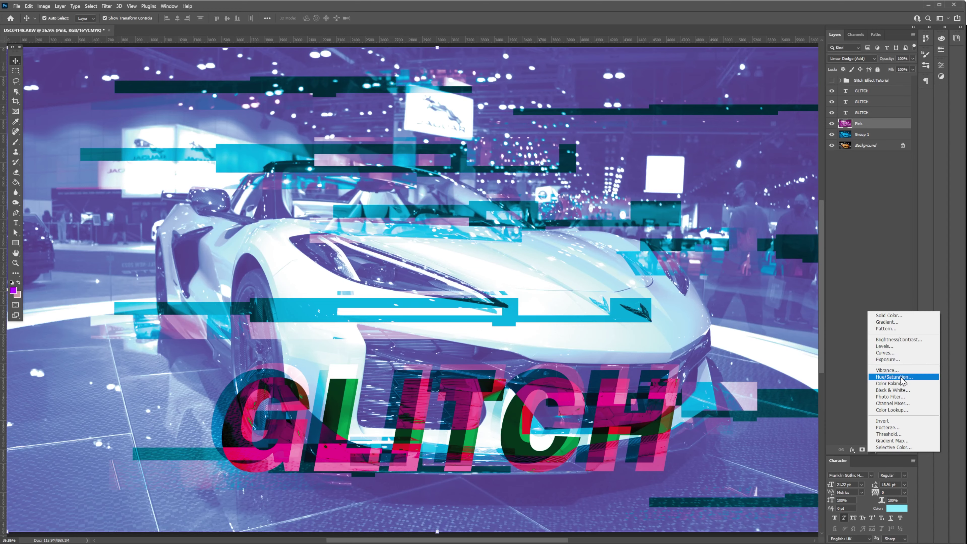
click(901, 377)
mouse_move(868, 117)
mouse_down()
mouse_move(890, 118)
mouse_move(849, 123)
mouse_move(891, 122)
mouse_move(888, 132)
mouse_move(845, 132)
mouse_move(871, 133)
mouse_up()
click(941, 70)
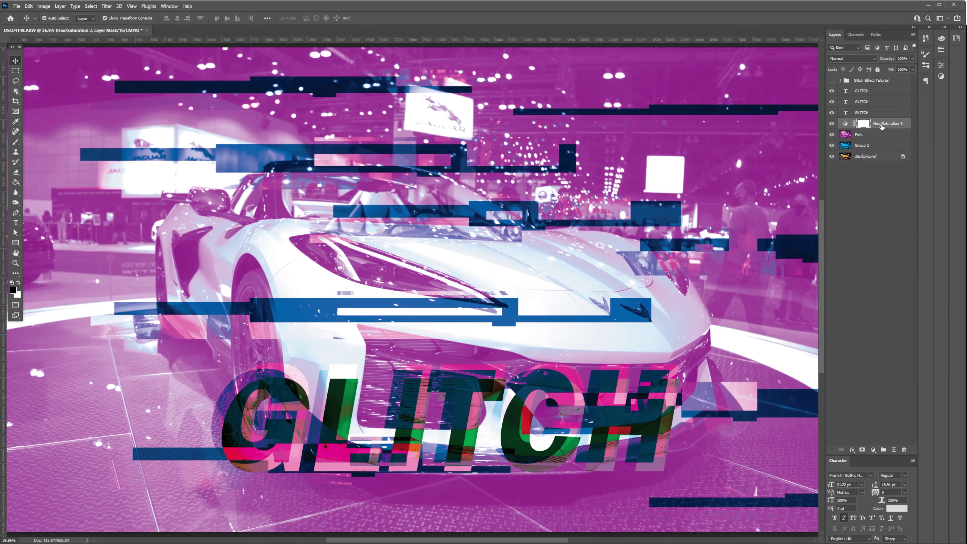
click(831, 123)
click(831, 124)
click(831, 123)
click(831, 123)
drag(533, 263, 514, 270)
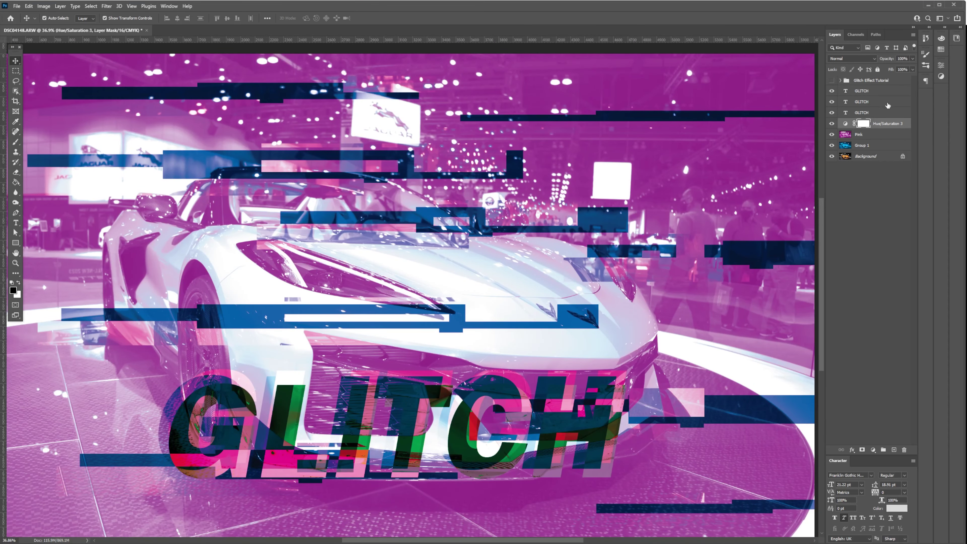
- Add a white (#ffffff) Solid Color fill layer above the top GLITCH text layer
click(883, 91)
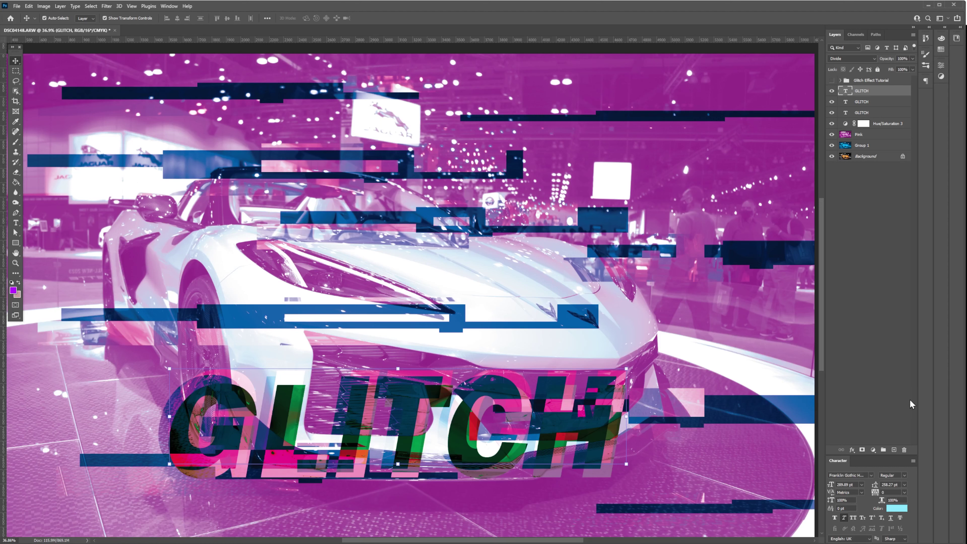
click(873, 449)
click(887, 316)
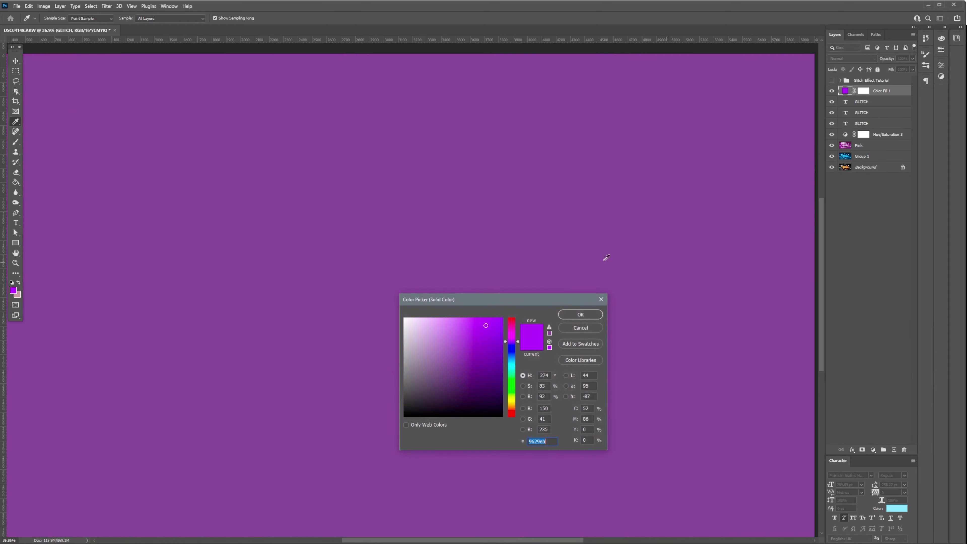
drag(454, 365, 394, 285)
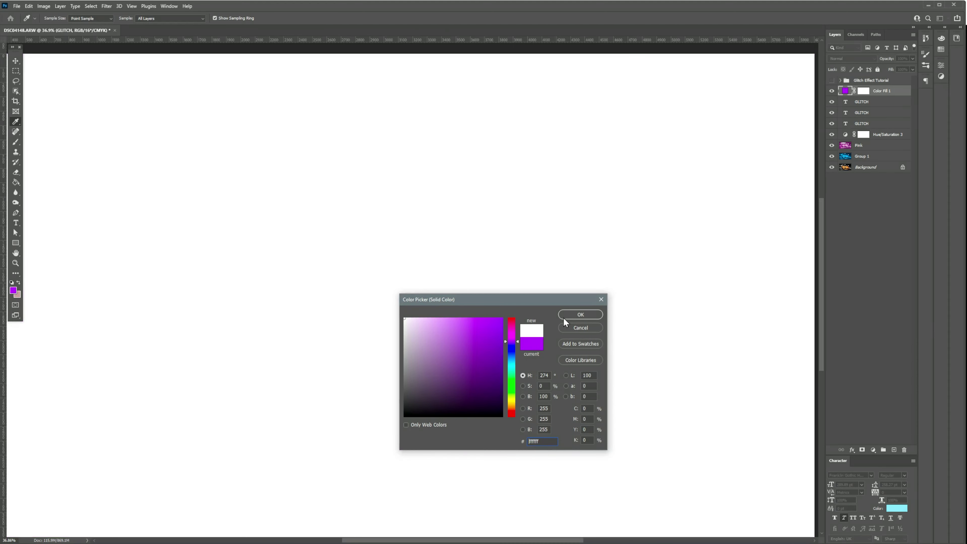
click(574, 314)
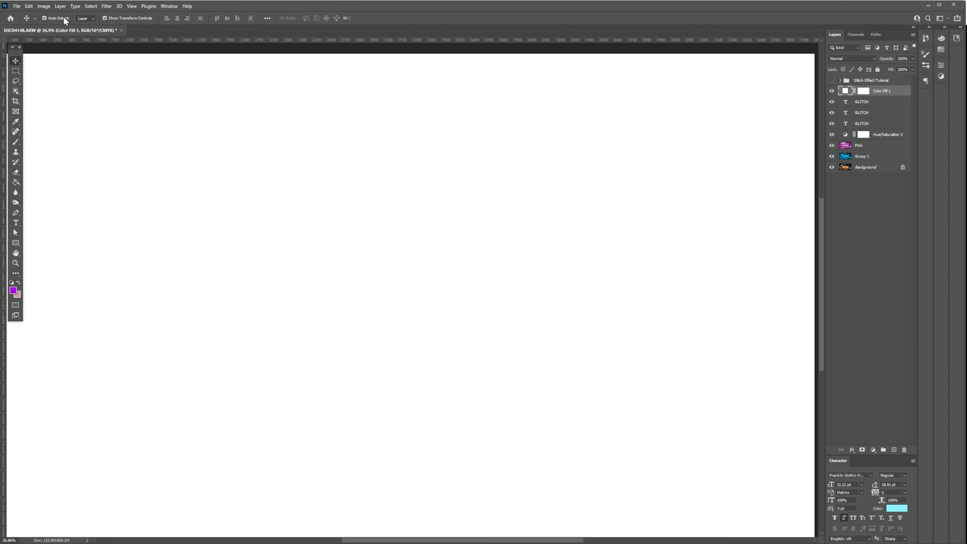
- Start the Add Noise filter on the Color Fill 1 layer, rasterizing the fill
click(108, 7)
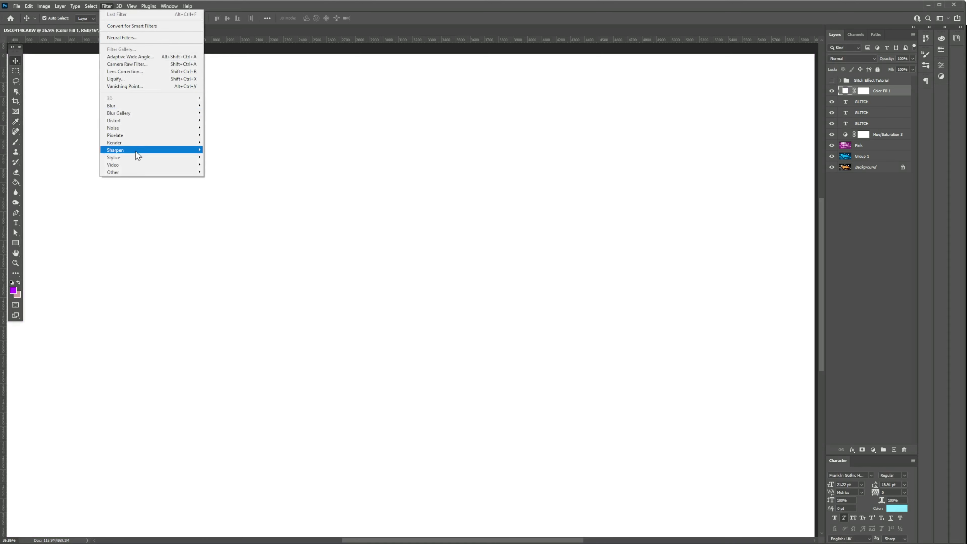
mouse_move(139, 129)
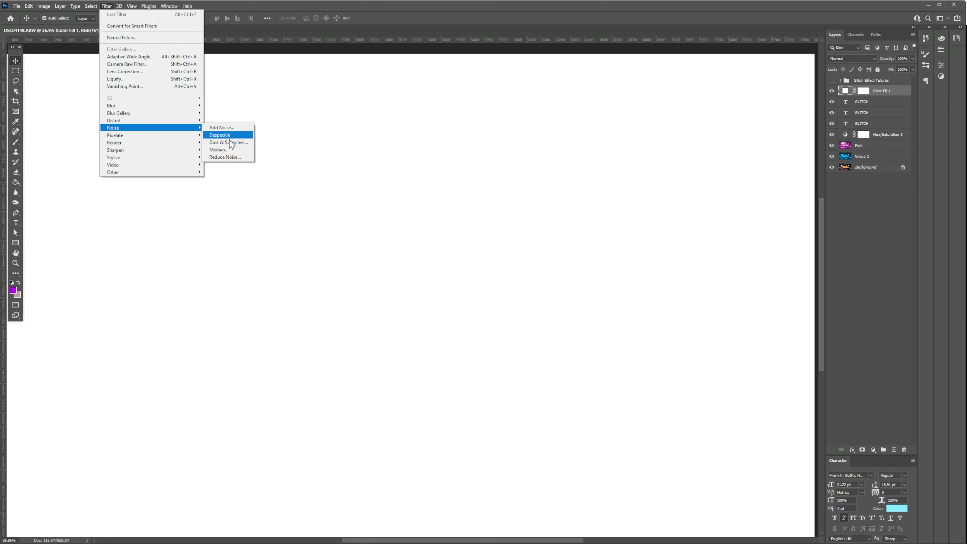
click(228, 128)
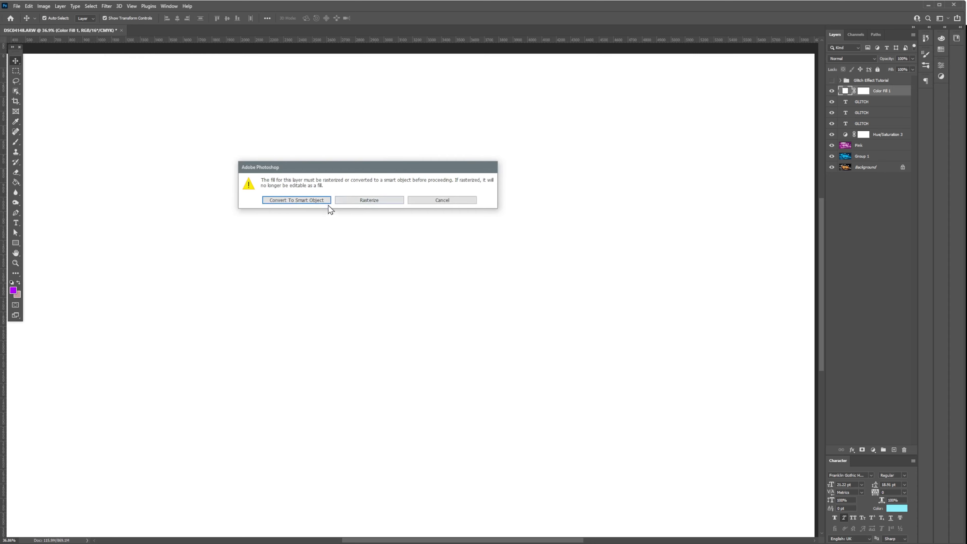
click(366, 202)
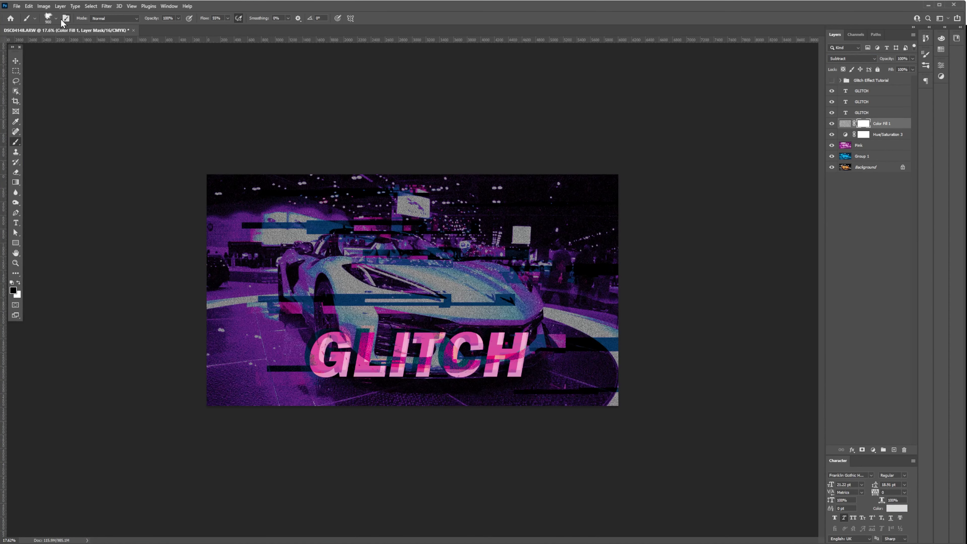
- Choose the Soft Round Pressure Opacity brush, enlarge it slightly and paint black on the Color Fill 1 mask over the car's front
click(55, 18)
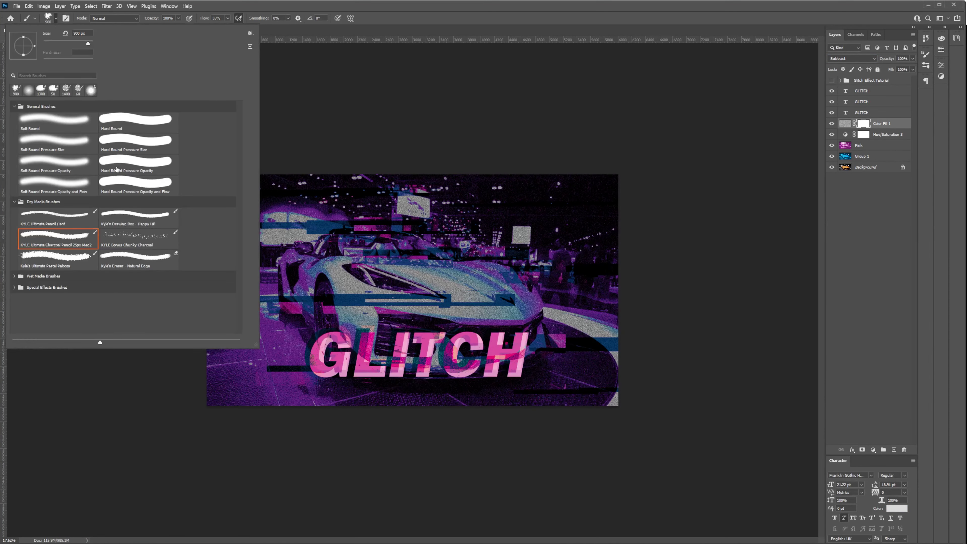
click(69, 164)
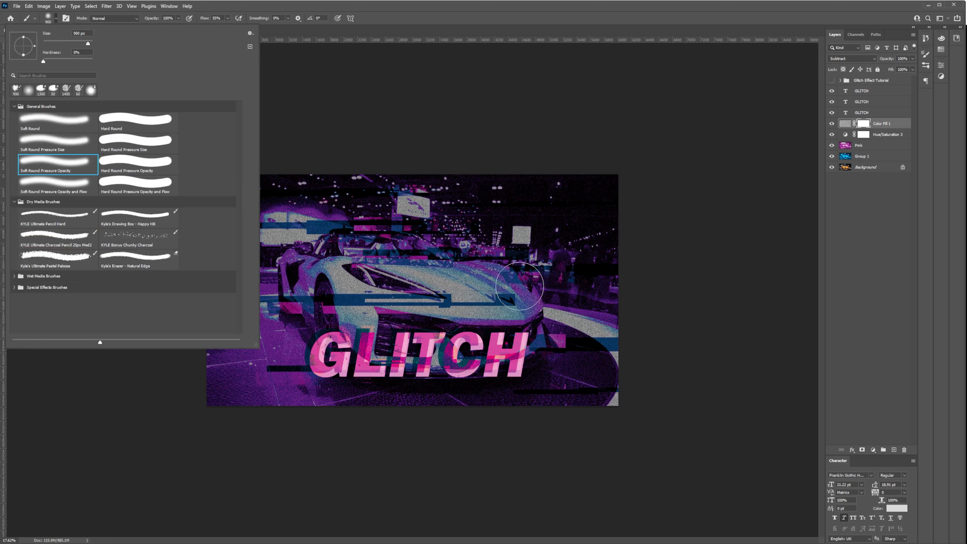
key(])
click(510, 283)
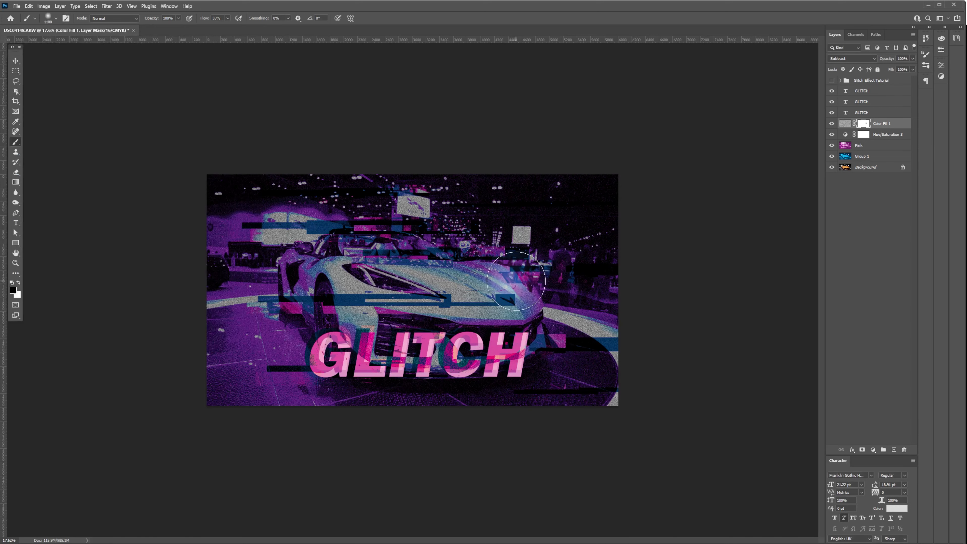
- Enlarge the brush greatly and paint the Color Fill 1 mask again over the car's front
key(bracketright)
key(bracketright)
key(bracketright)
key(bracketright)
key(bracketright)
key(bracketright)
key(bracketright)
key(bracketright)
key(bracketright)
key(bracketright)
key(bracketright)
key(bracketright)
key(bracketright)
key(bracketright)
click(522, 286)
- Preview the artwork without the interface and compare the finished glitch effect repeatedly with the original Background photo
key(v)
key(Tab)
ctrl+click(512, 275)
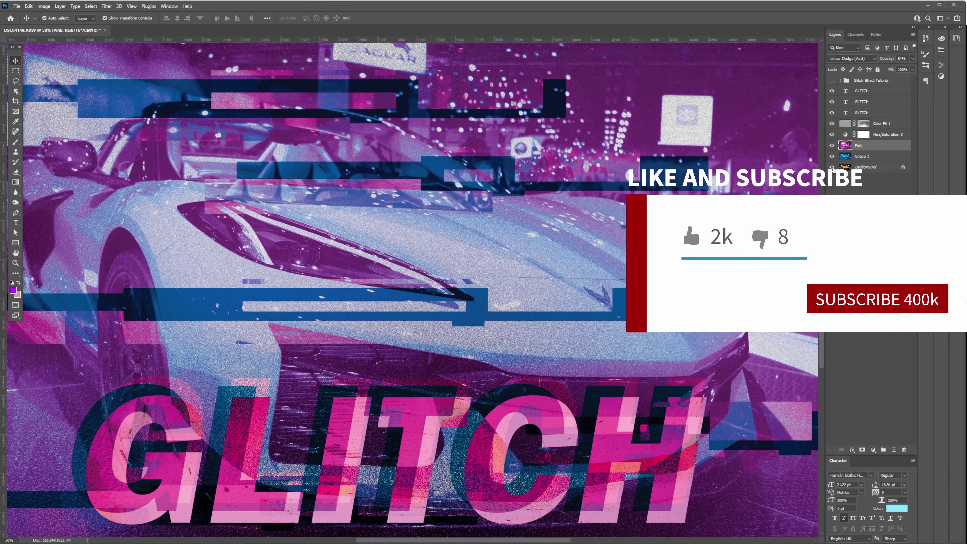
alt+click(831, 167)
alt+click(831, 167)
alt+click(831, 166)
alt+click(831, 167)
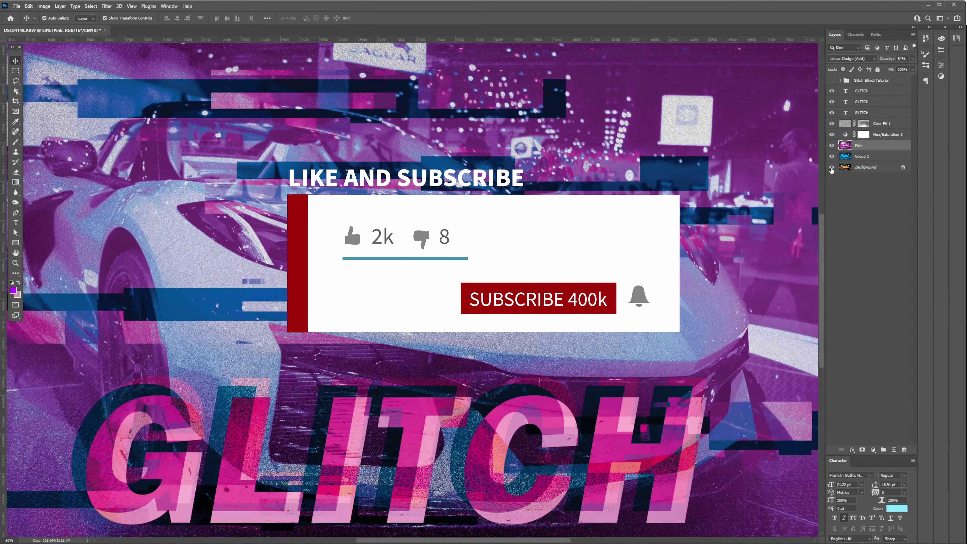
alt+click(832, 168)
alt+click(831, 168)
alt+click(831, 168)
alt+click(831, 168)
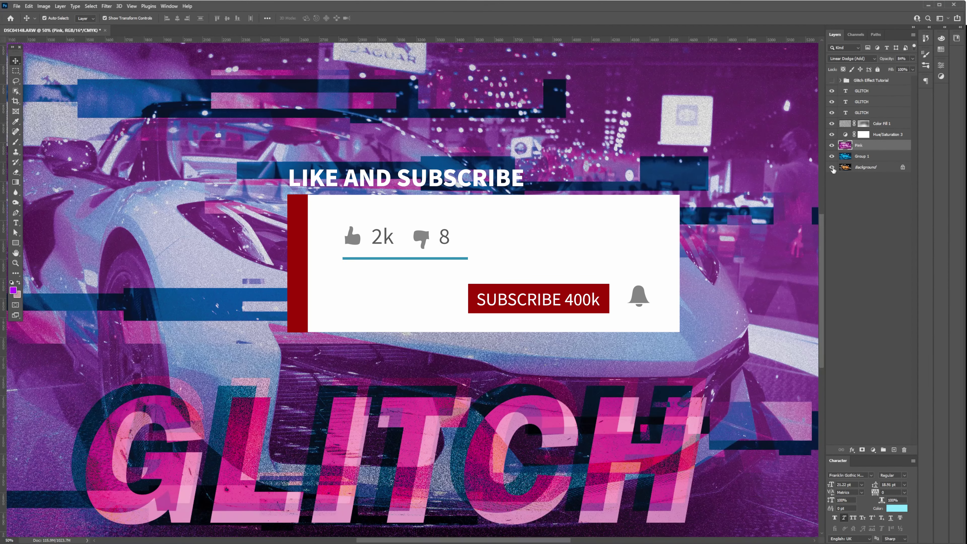